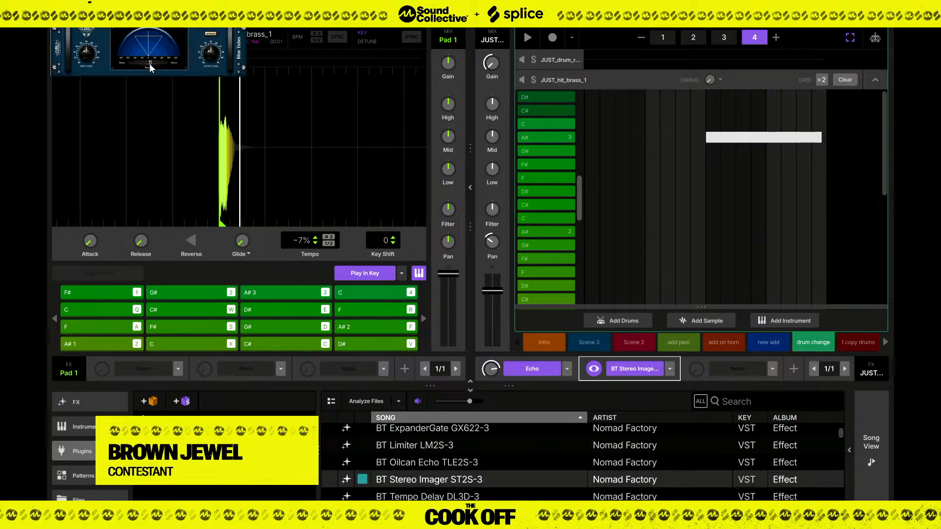
# Audition the drum change scene, close the BT Stereo Imager window and switch to the song view.
pyautogui.press('space')
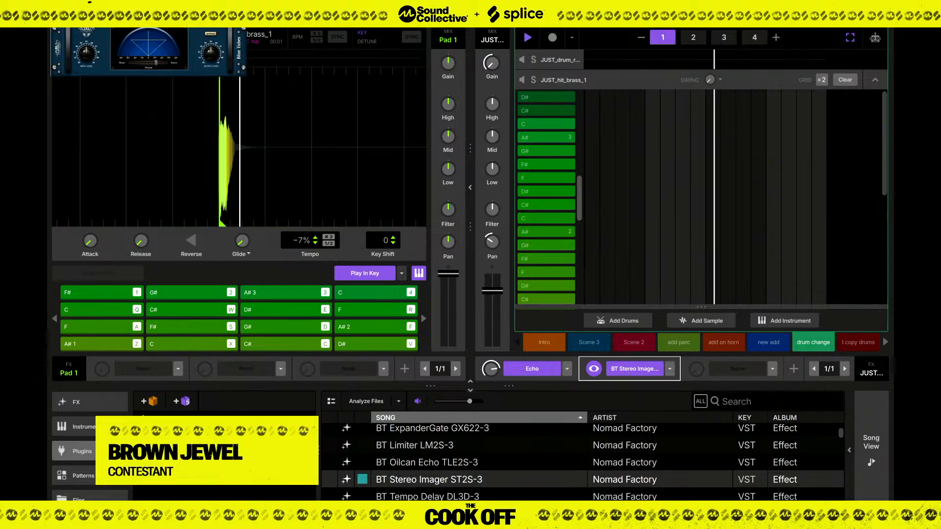
pyautogui.click(238, 16)
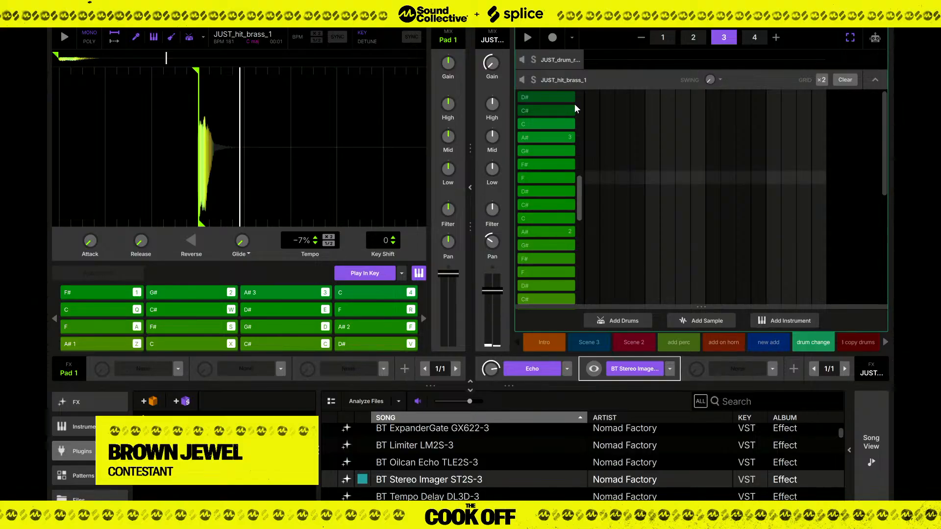
pyautogui.press('space')
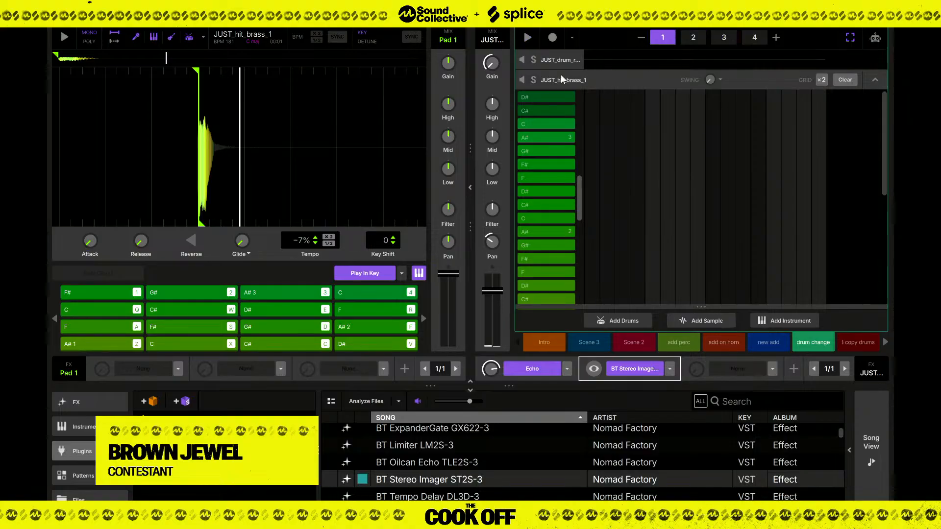
pyautogui.scroll(3, 564, 83)
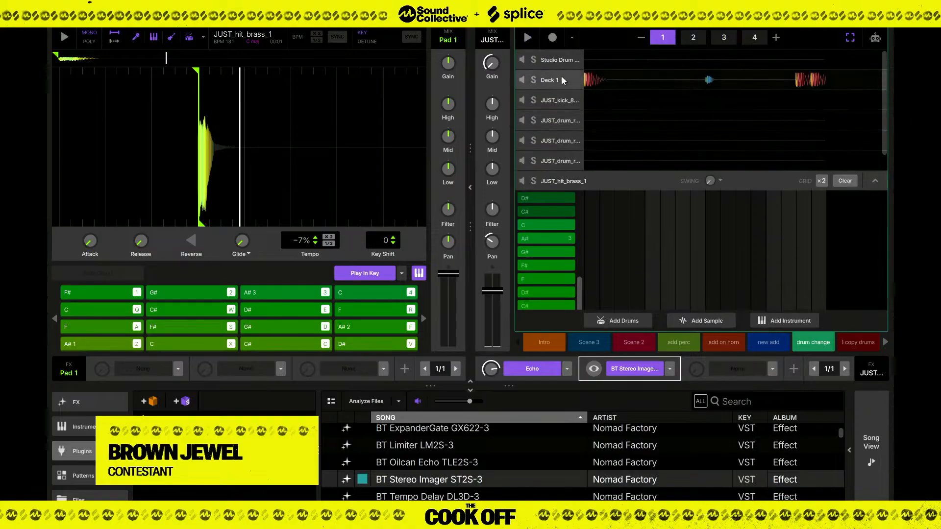
pyautogui.click(880, 426)
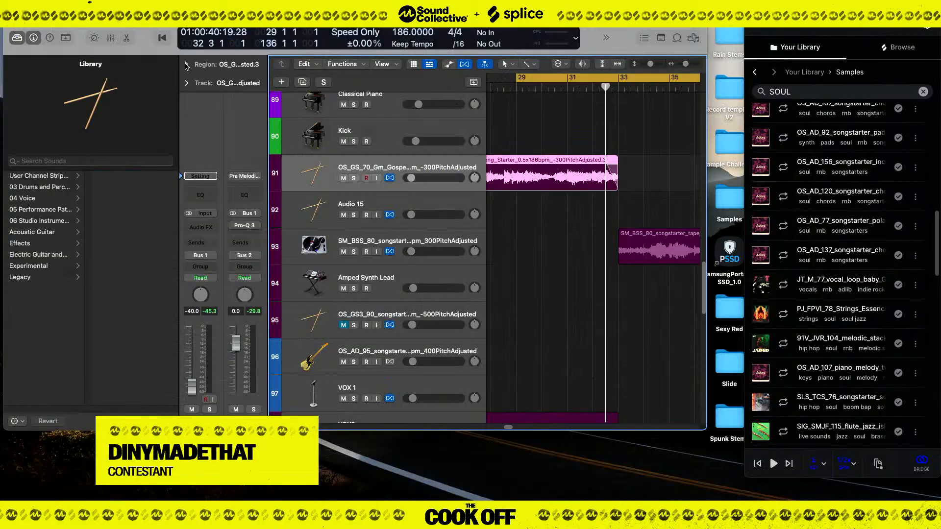
# Show the parameters of the selected gospel songstarter region and play the arrangement from about bar 29.
pyautogui.click(186, 64)
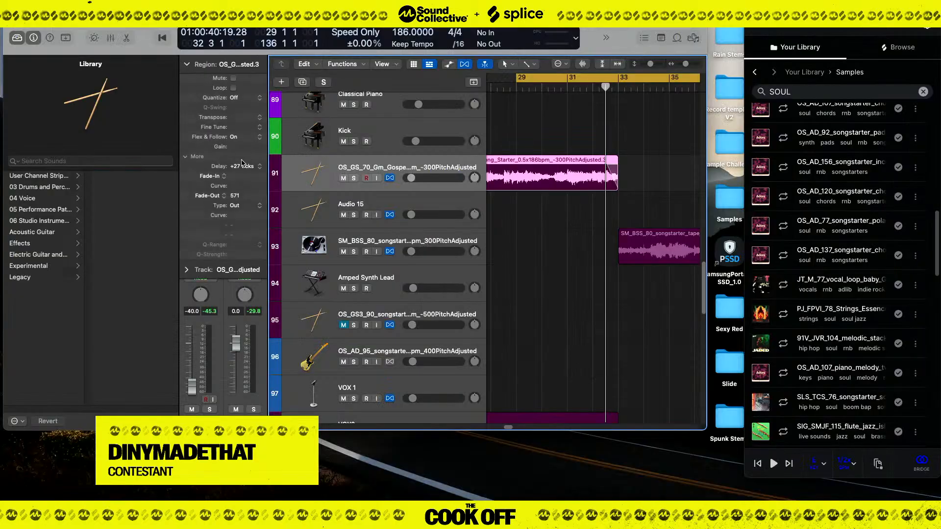
pyautogui.press('space')
pyautogui.press('super+Left')
pyautogui.press('super+Left')
pyautogui.press('super+Left')
pyautogui.press('super+Left')
pyautogui.press('super+Up')
pyautogui.press('super+Up')
pyautogui.press('super+Up')
pyautogui.press('super+Up')
pyautogui.press('super+Up')
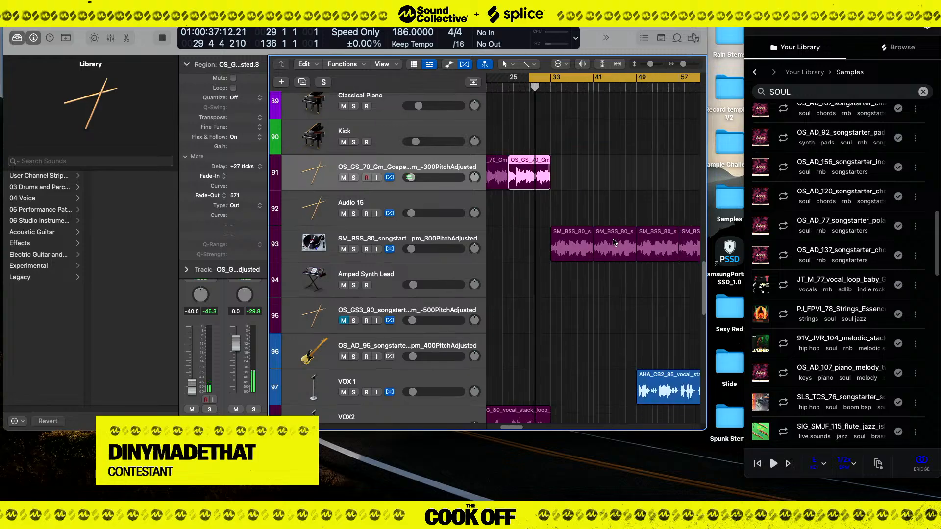
pyautogui.press('super+Left')
pyautogui.press('super+Left')
pyautogui.press('super+Left')
pyautogui.press('super+Left')
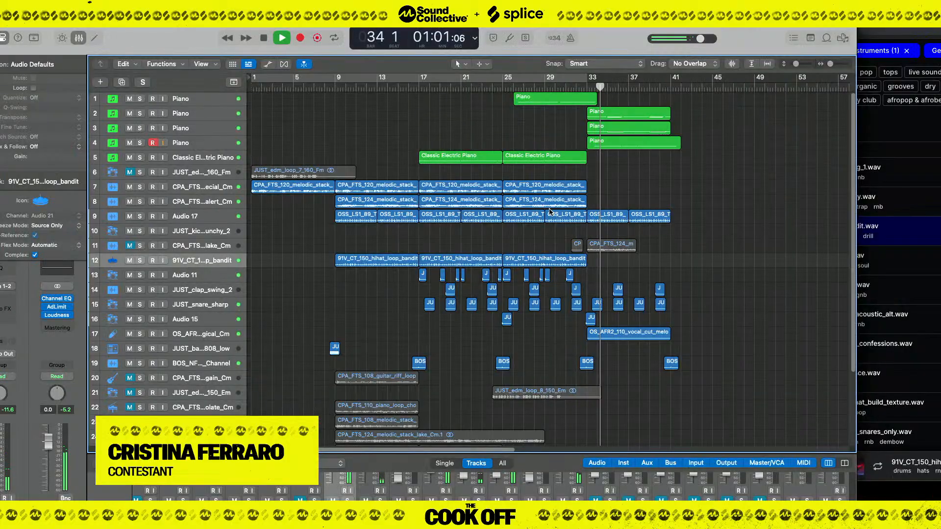
# Play from about bar 24 with the first Piano track selected, checking the channel levels in the mixer.
pyautogui.click(493, 87)
pyautogui.click(200, 100)
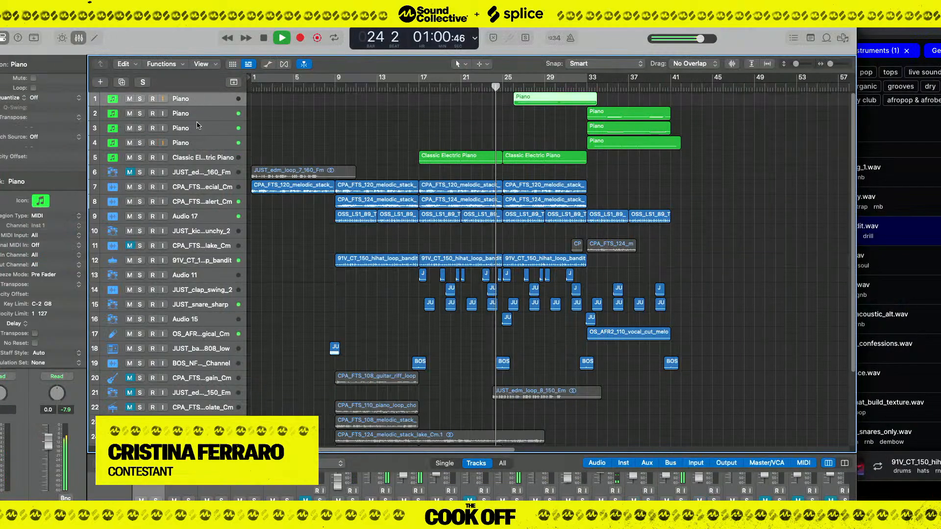
pyautogui.press('x')
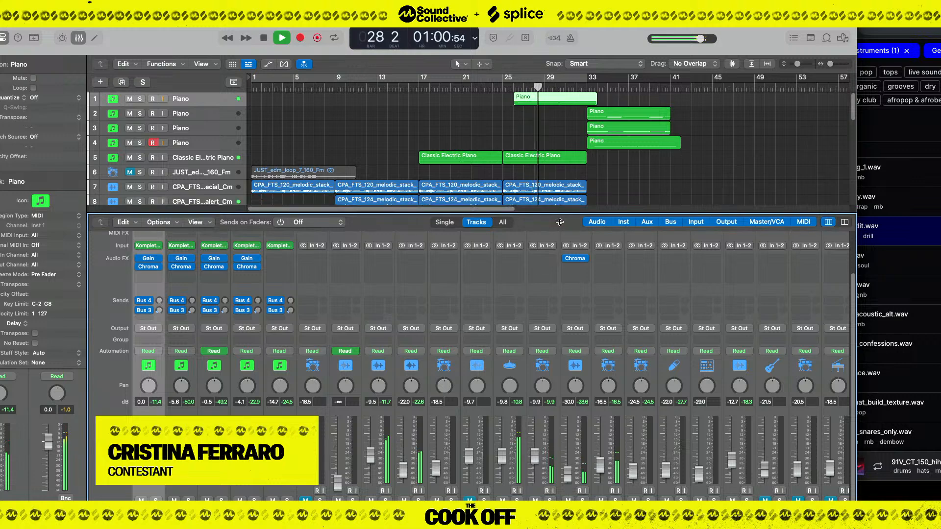
pyautogui.moveTo(560, 207); pyautogui.dragTo(560, 455)
pyautogui.click(413, 108)
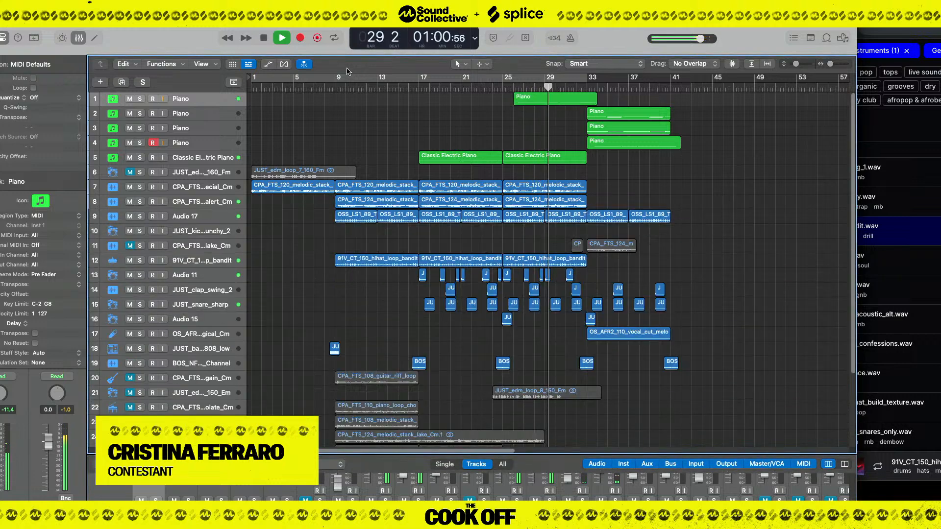
pyautogui.press('space')
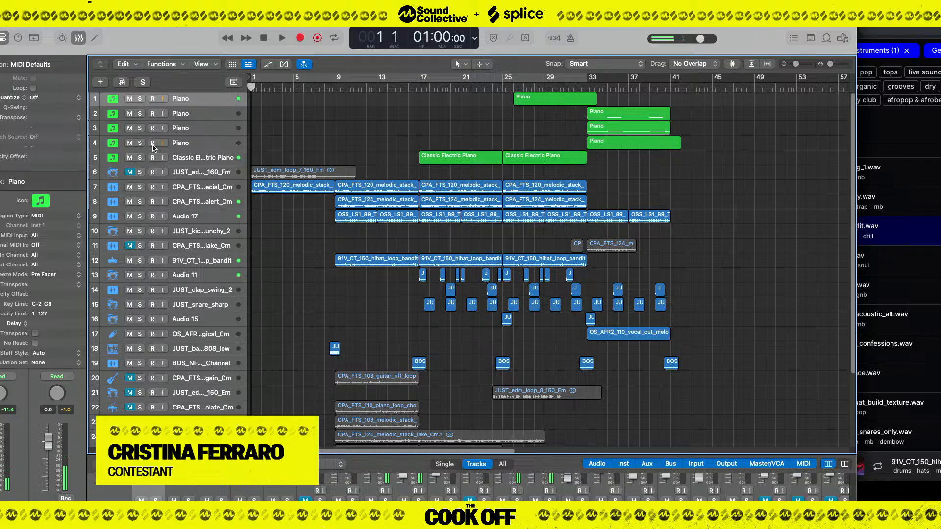
# Play from about bar 9 while muting and unmuting the melodic stack tracks 7 and 8 in turn to compare them.
pyautogui.press('space')
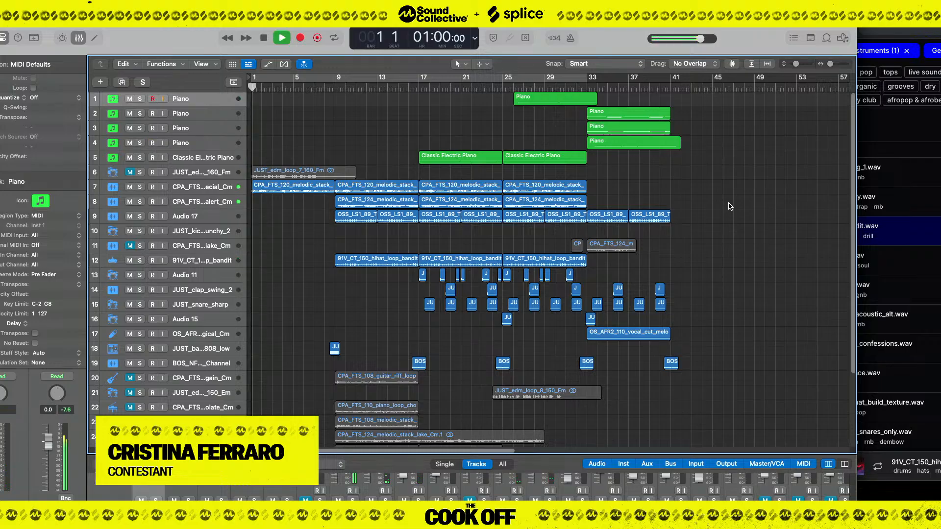
pyautogui.click(354, 89)
pyautogui.press('space')
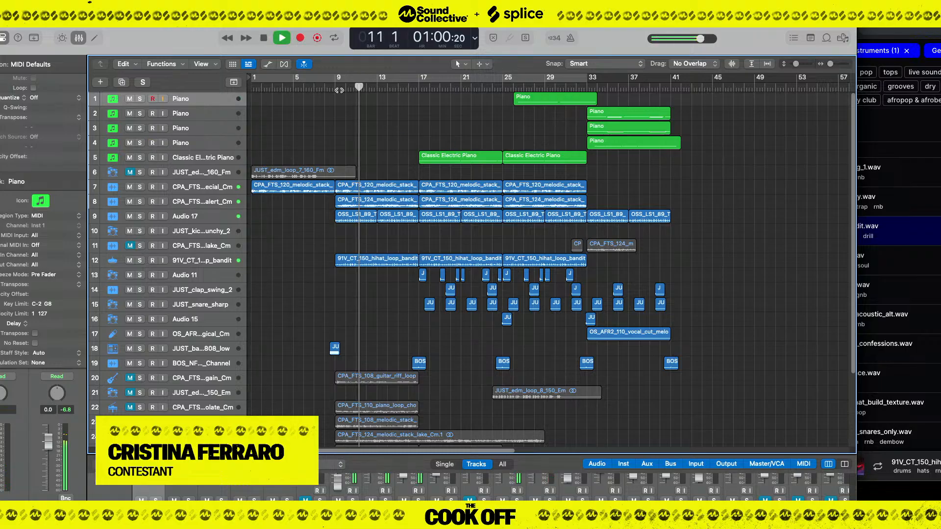
pyautogui.click(340, 90)
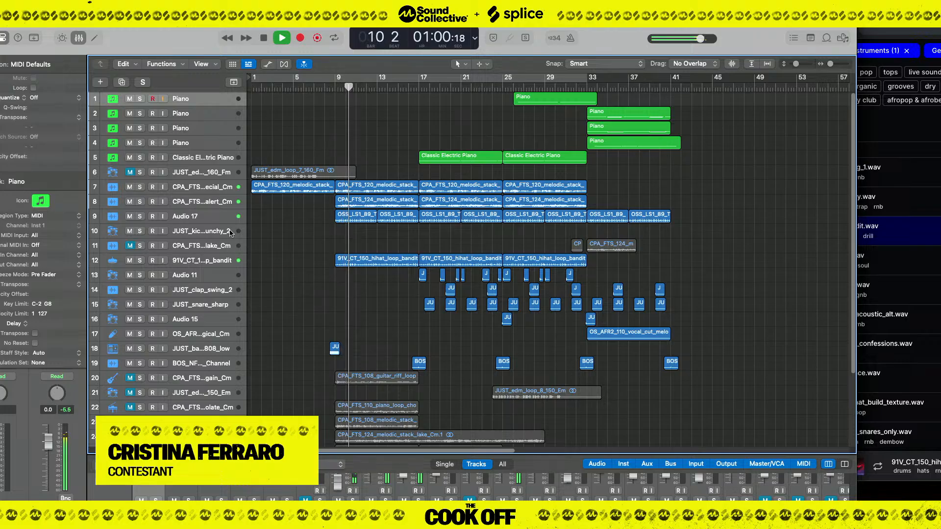
pyautogui.click(130, 186)
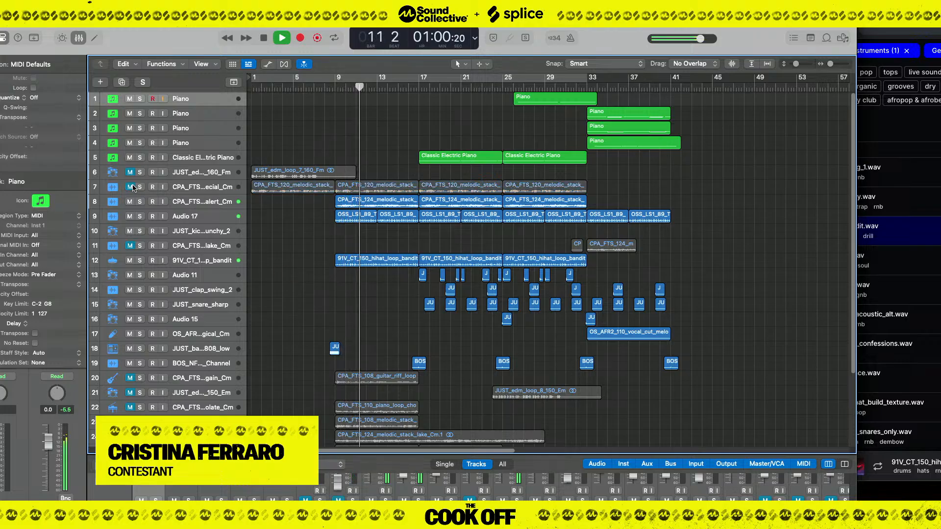
pyautogui.click(130, 201)
pyautogui.click(130, 186)
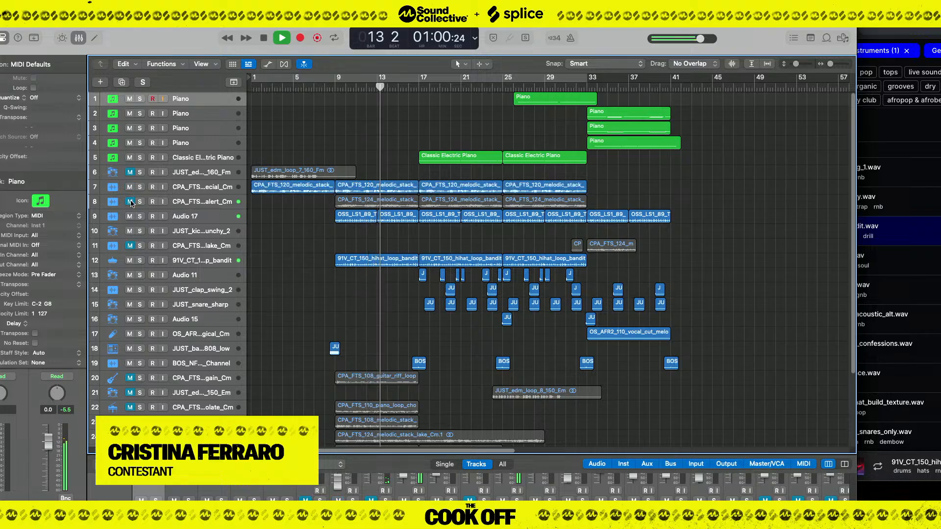
pyautogui.click(130, 201)
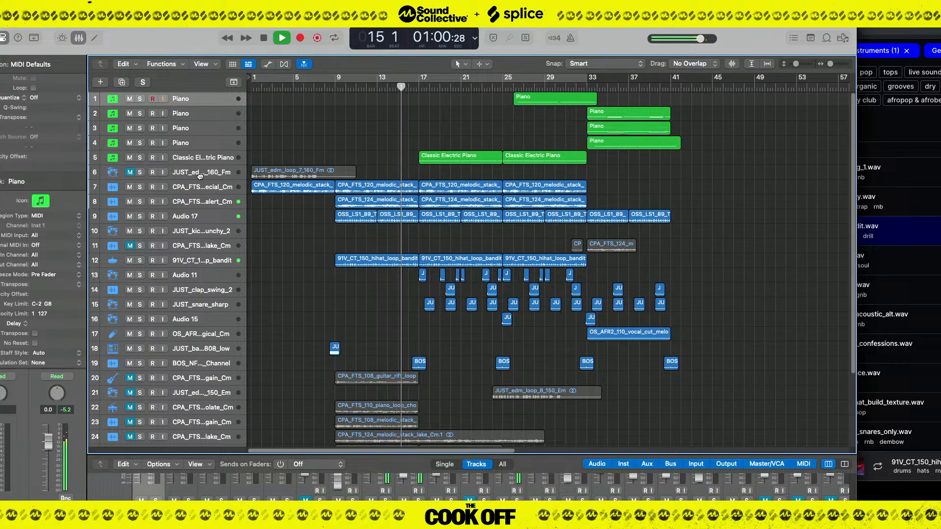
# Move the muted JUST_edm_loop_7_160_Fm track to the end of the track list.
pyautogui.moveTo(197, 174); pyautogui.dragTo(225, 411)
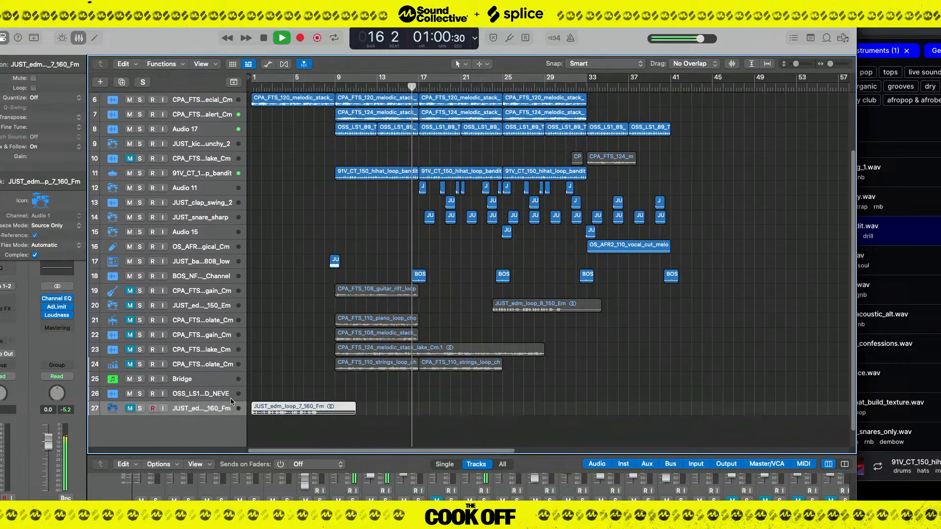
pyautogui.scroll(5, 406, 154)
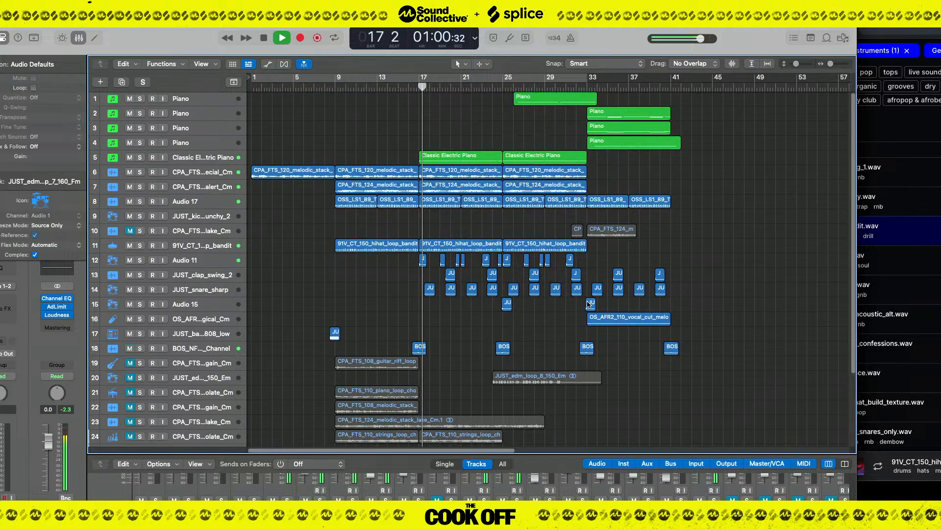
# Raise the Classic Electric Piano track's volume to about -9.4 dB in the mixer.
pyautogui.click(198, 157)
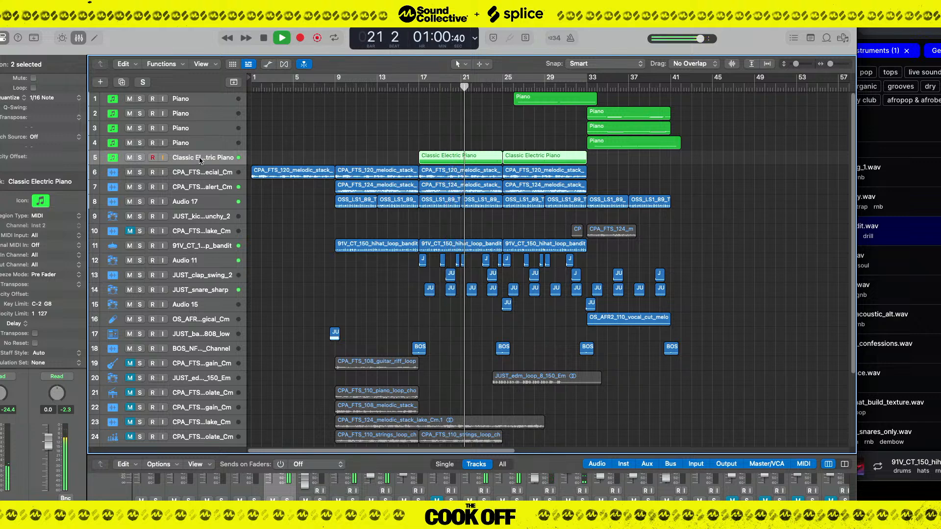
pyautogui.moveTo(444, 455); pyautogui.dragTo(440, 300)
pyautogui.moveTo(269, 464); pyautogui.dragTo(271, 454)
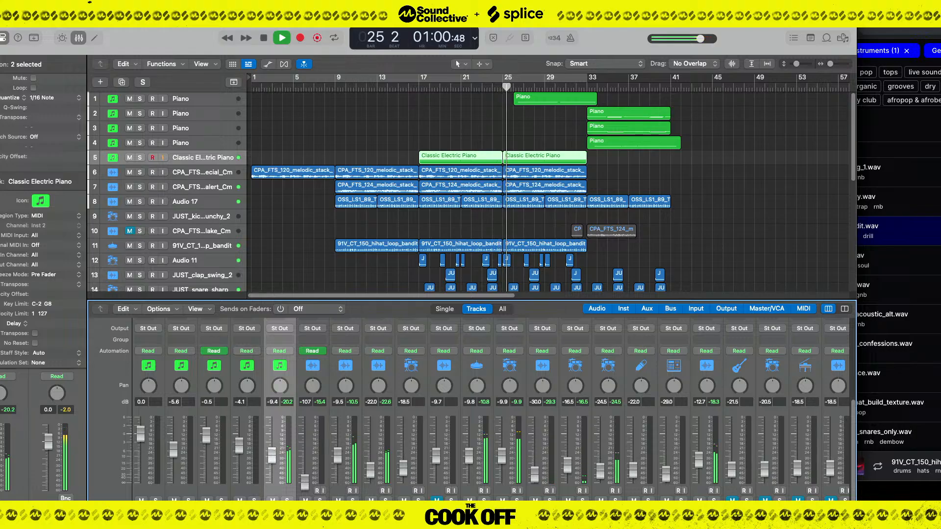
pyautogui.moveTo(271, 454); pyautogui.dragTo(272, 453)
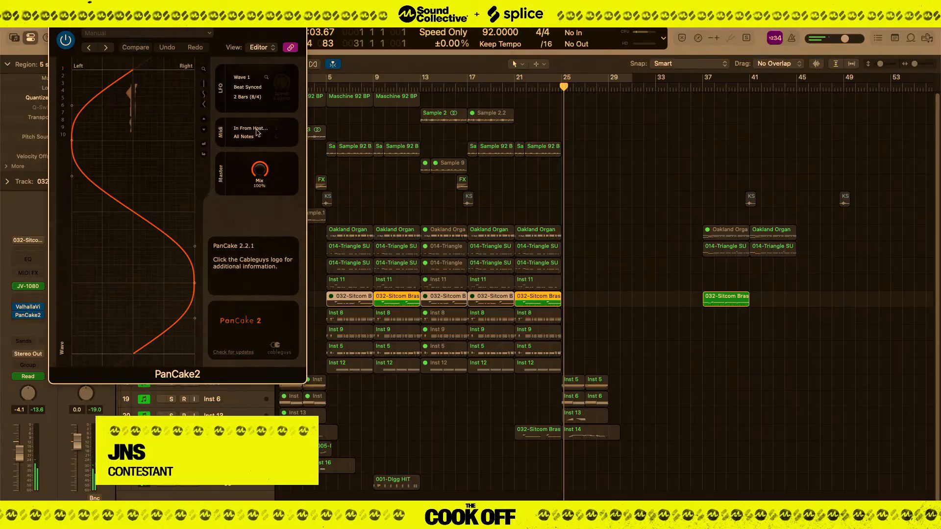
# Close the PanCake2 window, unsolo the 032-Sitcom JV1080 track and play the full mix.
pyautogui.press('super+w')
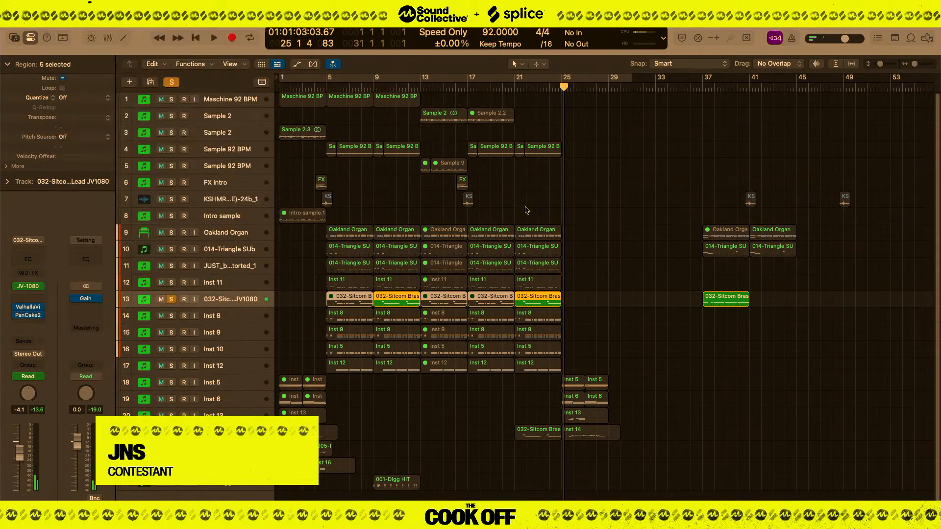
pyautogui.click(171, 299)
pyautogui.press('space')
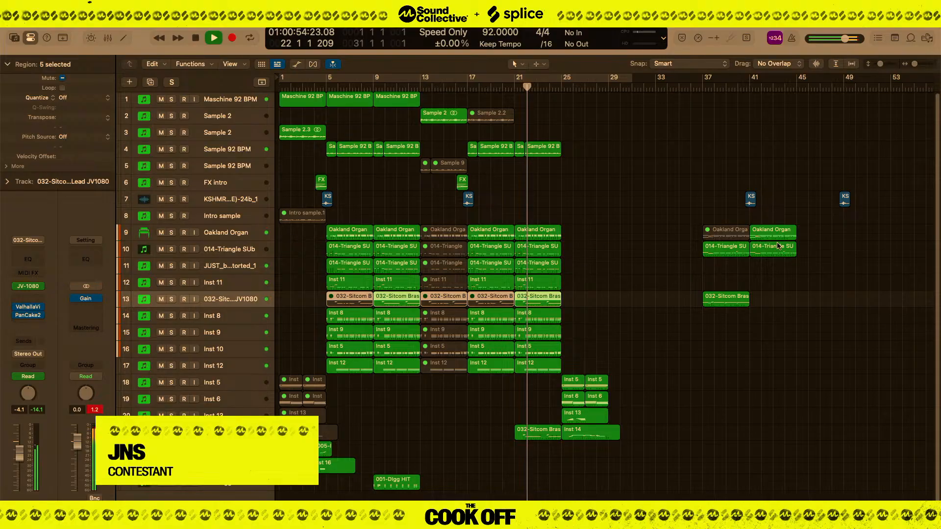
pyautogui.click(217, 102)
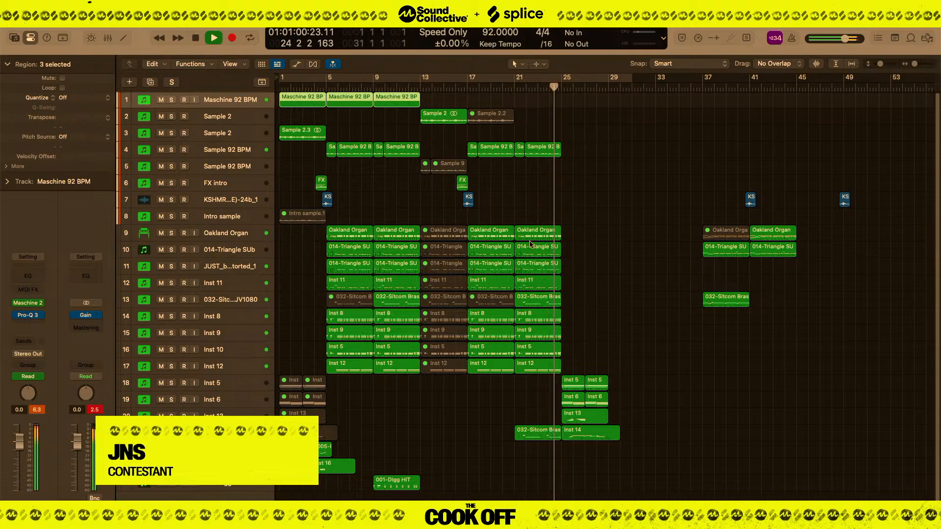
# Add a new software instrument track directly below the 032-Sitcom JV1080 track.
pyautogui.click(230, 299)
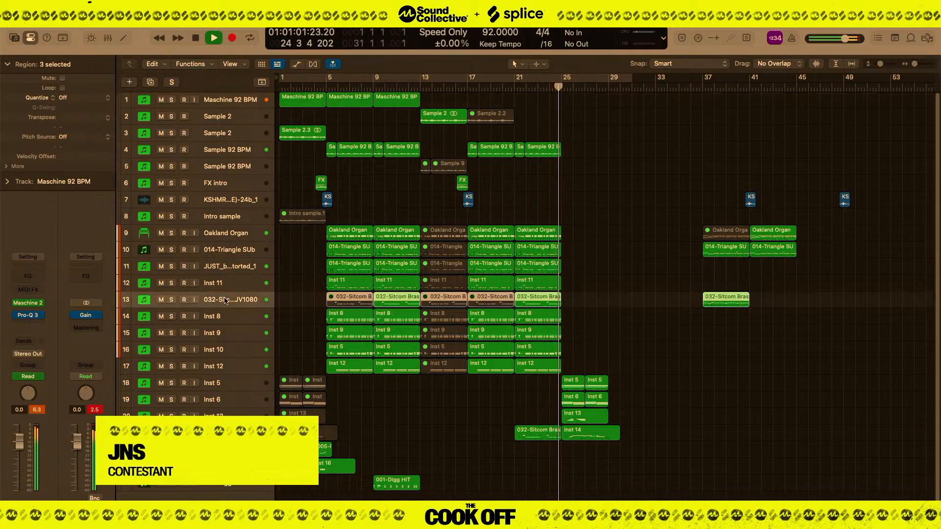
pyautogui.click(130, 81)
pyautogui.press('Return')
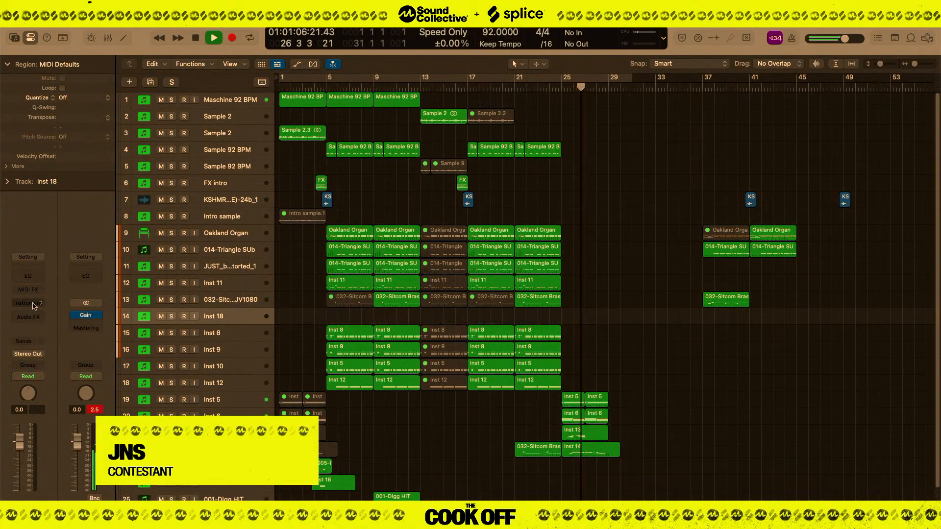
# Load the UADx PolyMAX Synth in stereo on the new Inst 18 track and bring up its editor.
pyautogui.click(28, 303)
pyautogui.moveTo(107, 327)
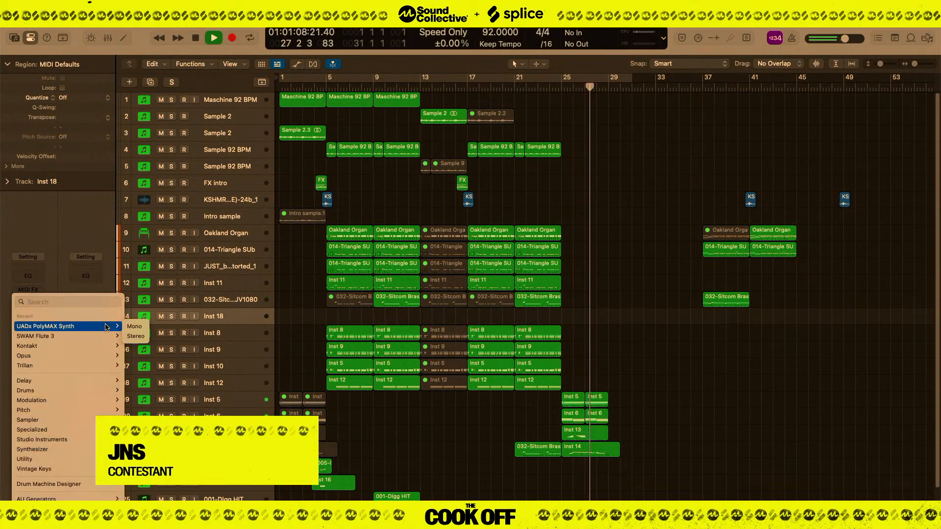
pyautogui.click(135, 336)
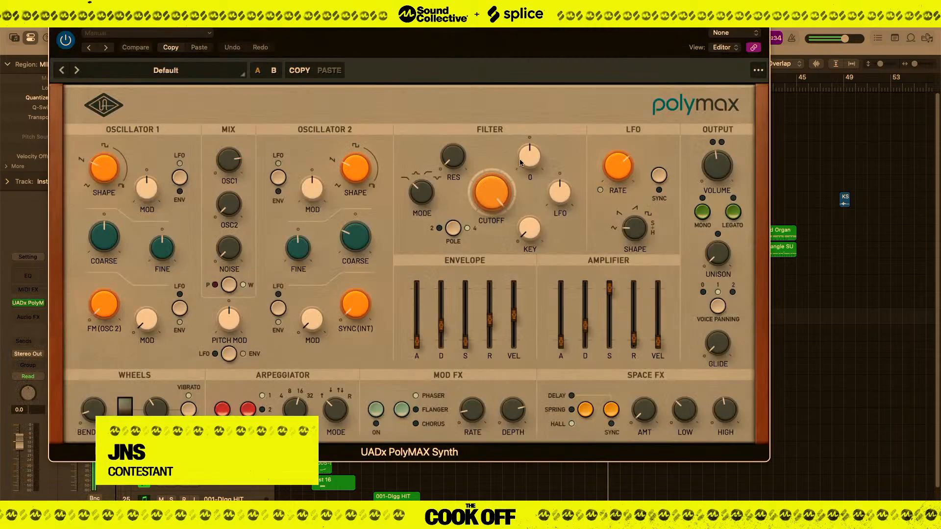
pyautogui.press('super+w')
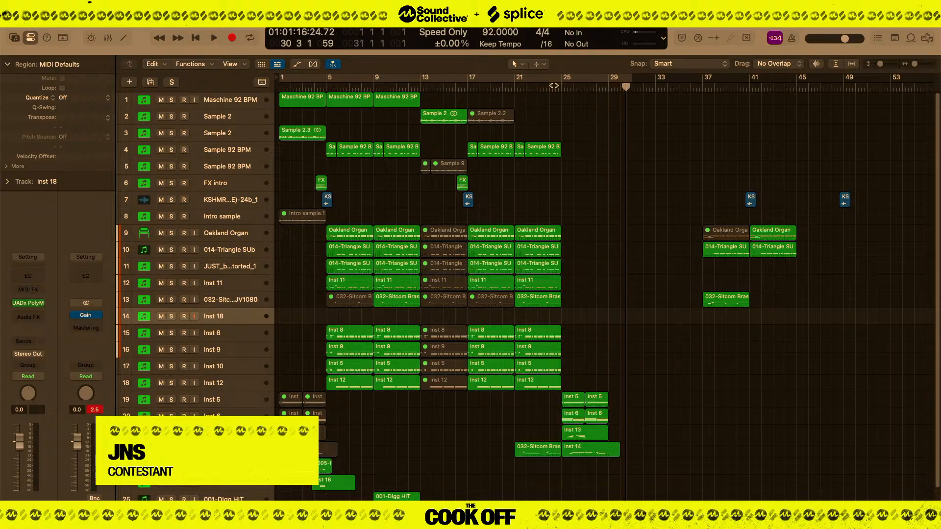
pyautogui.press('space')
pyautogui.click(27, 304)
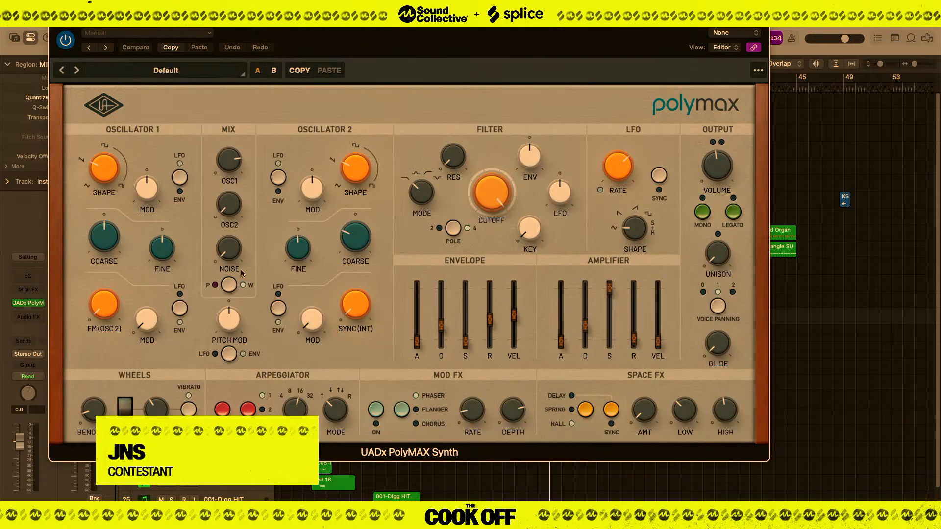
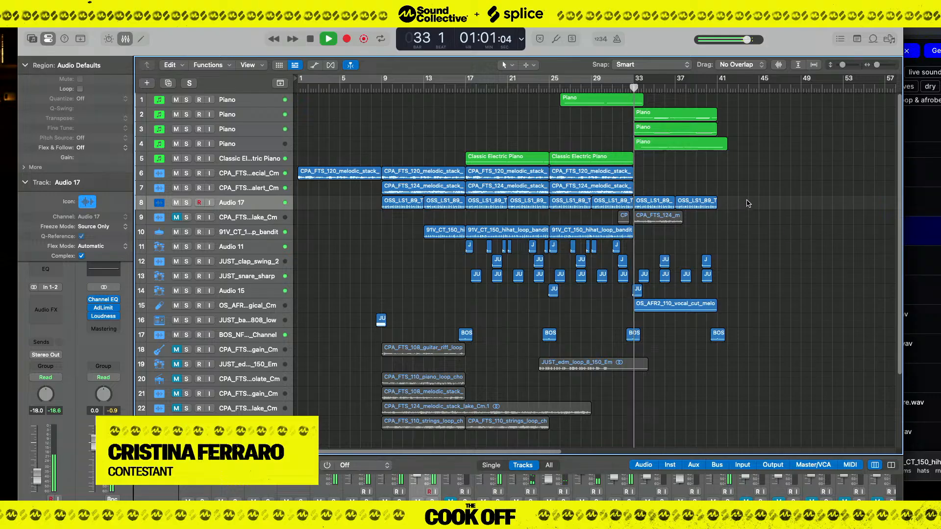
# Select the second Piano track and briefly enlarge the mixer to check the channel levels during playback.
pyautogui.click(250, 114)
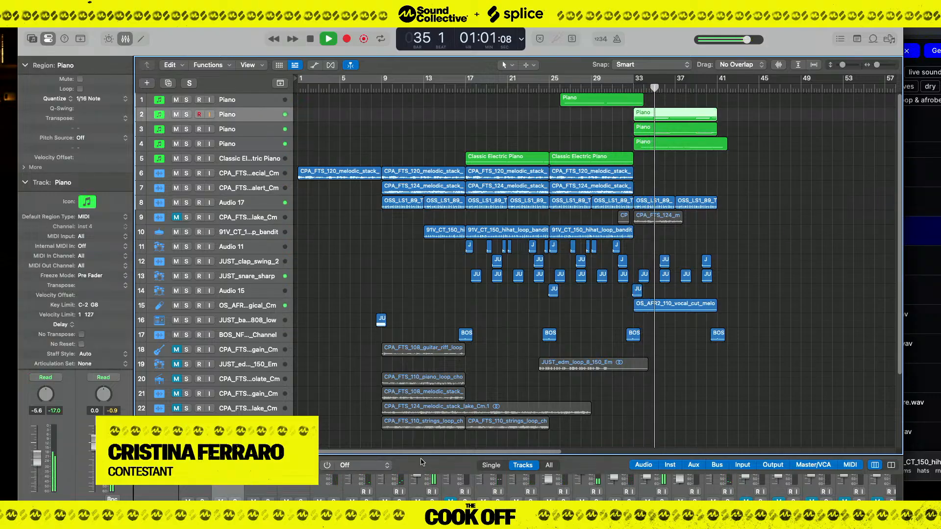
pyautogui.moveTo(430, 456); pyautogui.dragTo(443, 223)
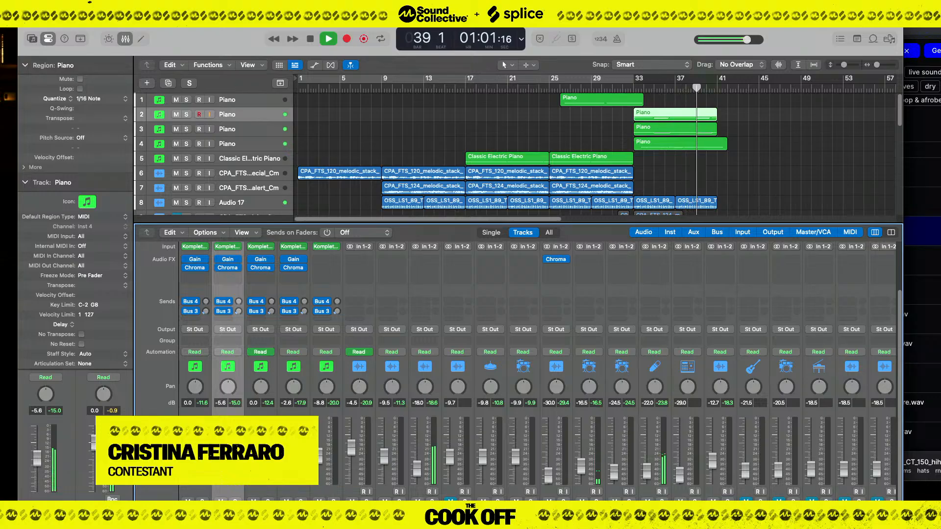
pyautogui.moveTo(594, 223); pyautogui.dragTo(636, 461)
pyautogui.click(686, 422)
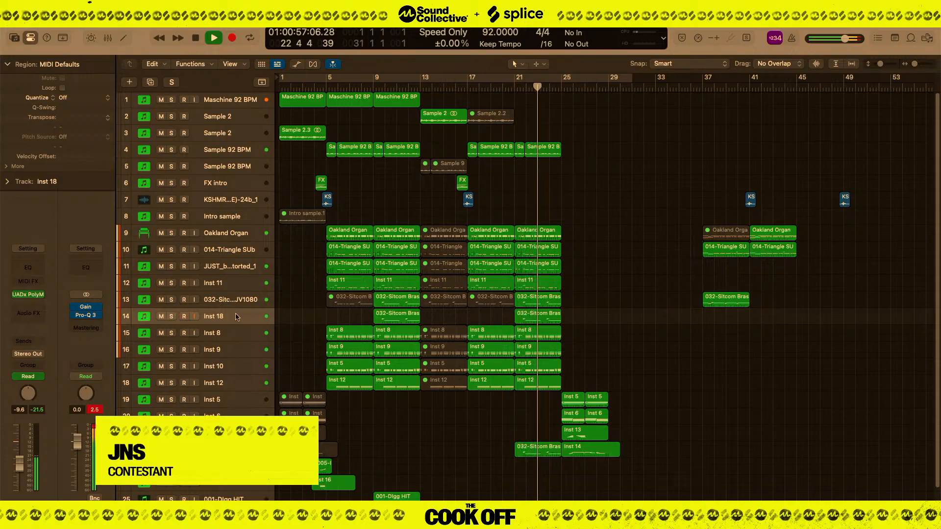
# Show automation and lower Inst 18's volume to -13.6 dB from bar 21 and to about -15.0 dB between bars 9 and 13.
pyautogui.press('a')
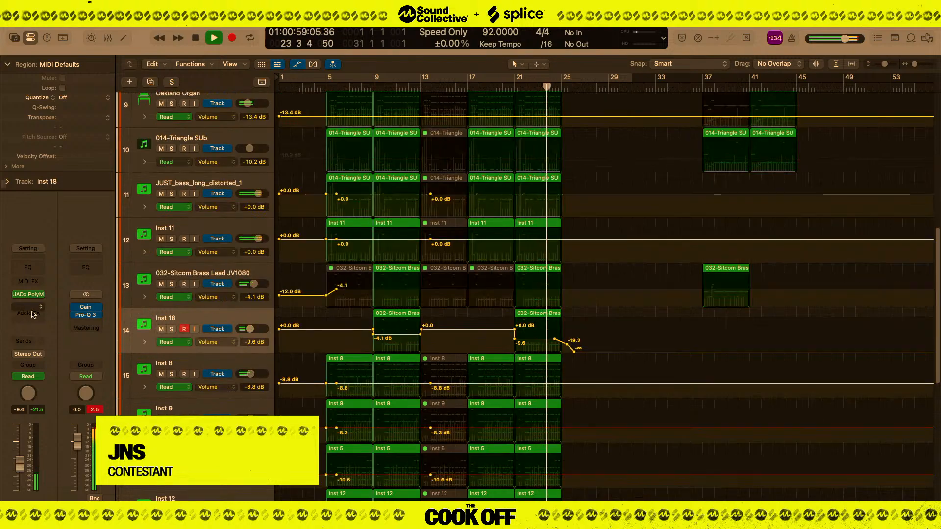
pyautogui.moveTo(534, 339); pyautogui.dragTo(534, 346)
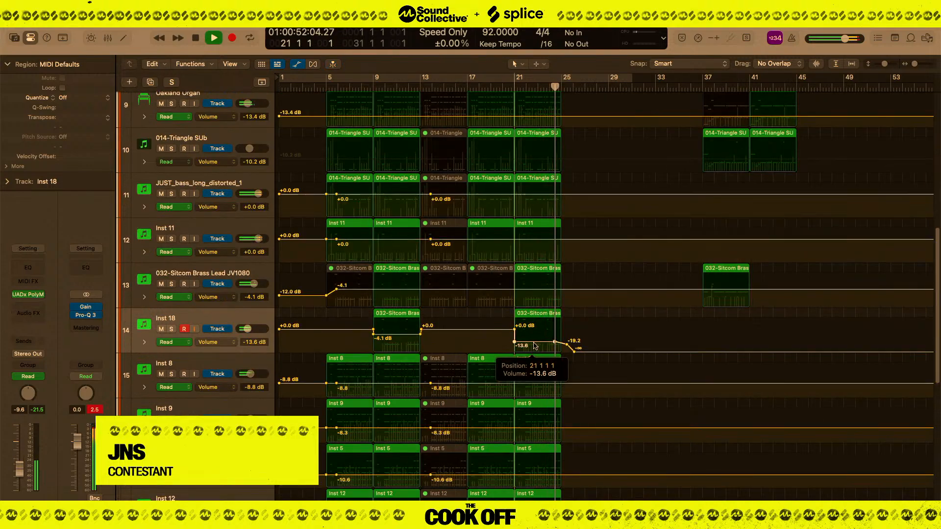
pyautogui.click(398, 346)
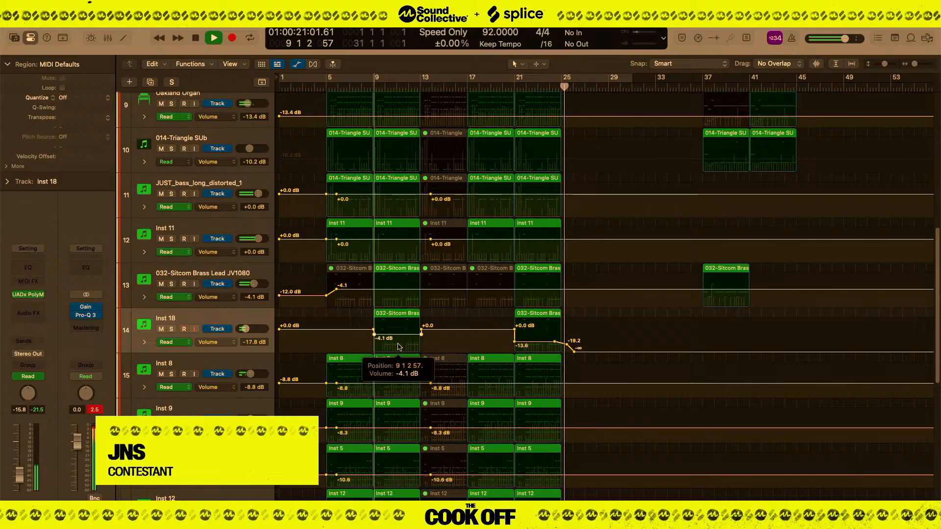
pyautogui.moveTo(398, 347); pyautogui.dragTo(393, 347)
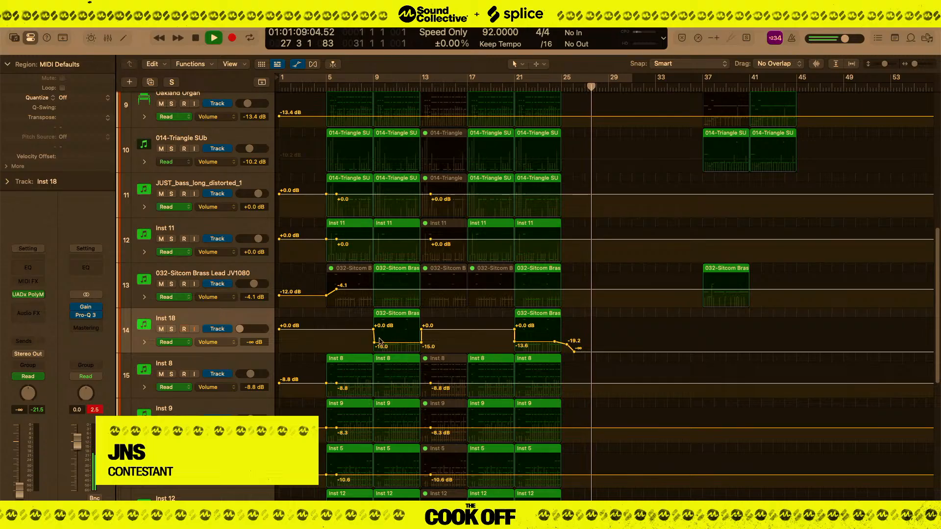
pyautogui.click(375, 338)
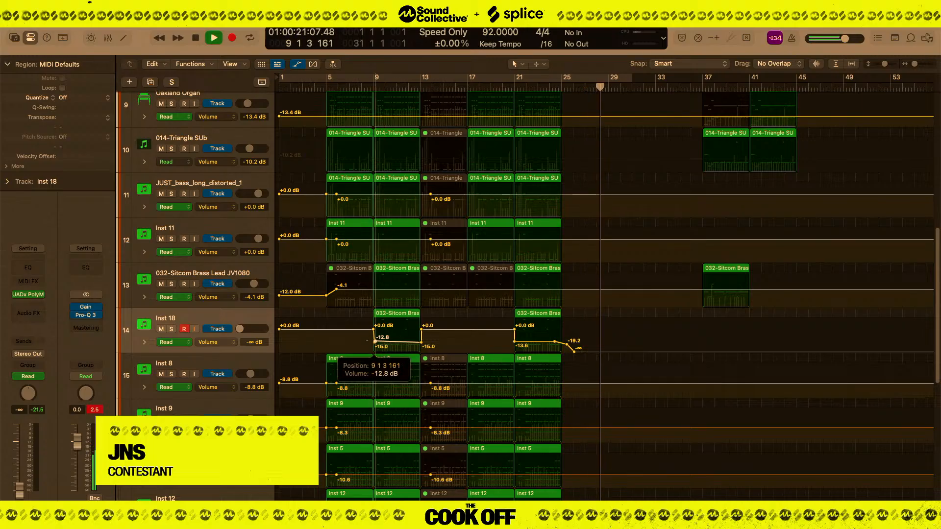
pyautogui.moveTo(375, 338); pyautogui.dragTo(247, 343)
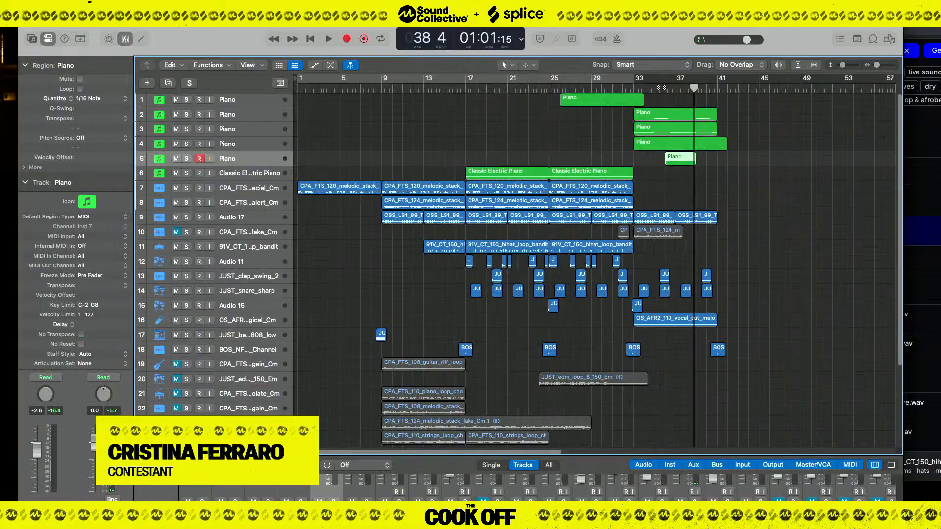
# Play back the section around the short Piano region on the fifth track, deselect that region and stop playback.
pyautogui.press('space')
pyautogui.press('space')
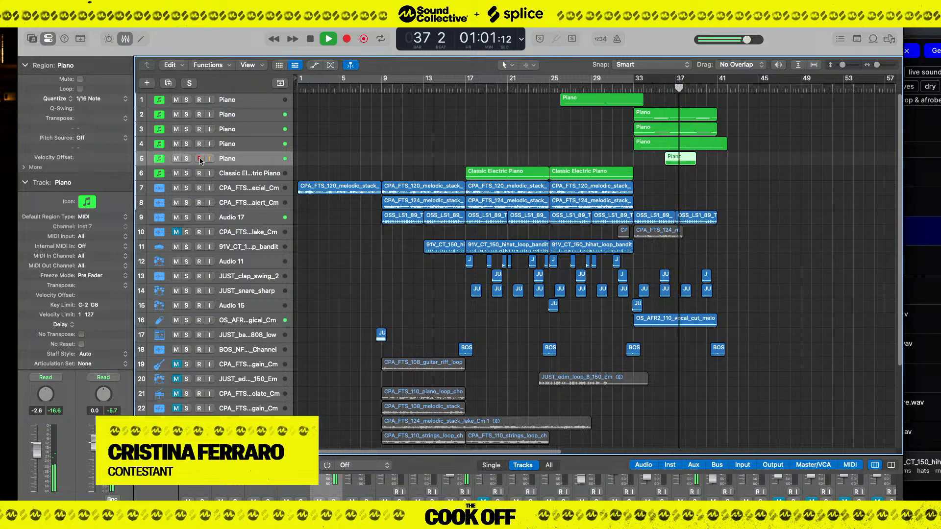
pyautogui.click(756, 184)
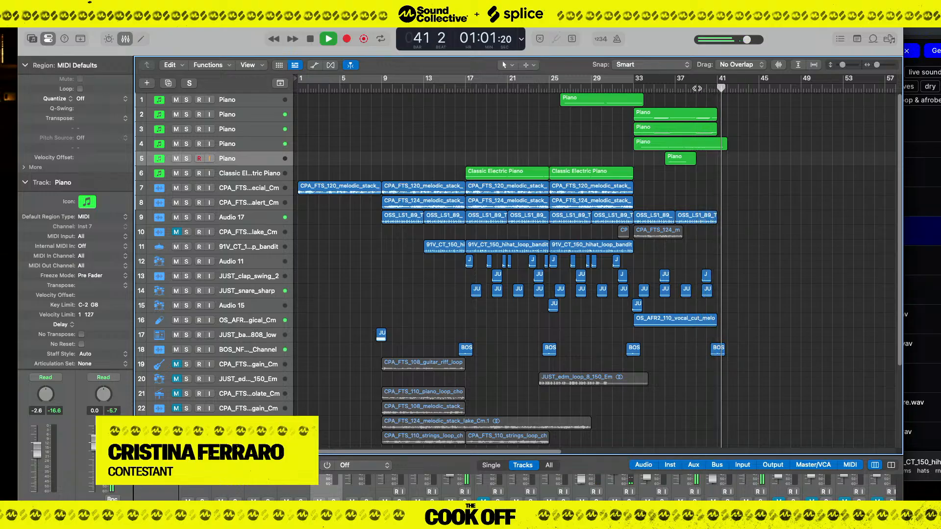
pyautogui.press('space')
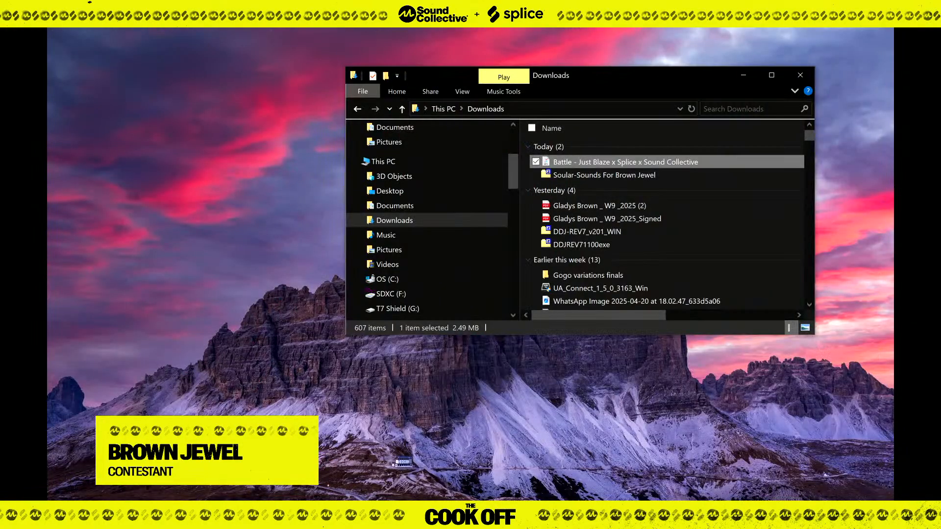
# Switch to the Windows desktop and restart the computer.
pyautogui.click(58, 510)
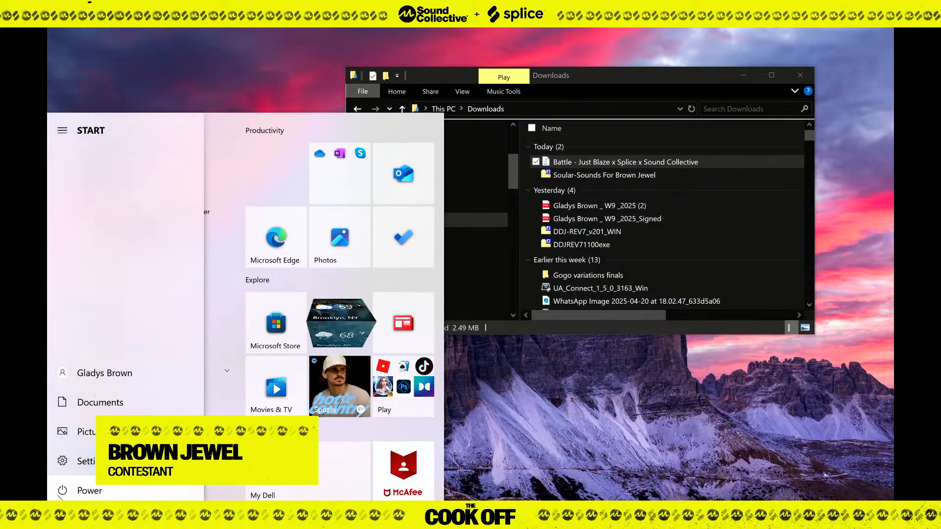
pyautogui.click(62, 492)
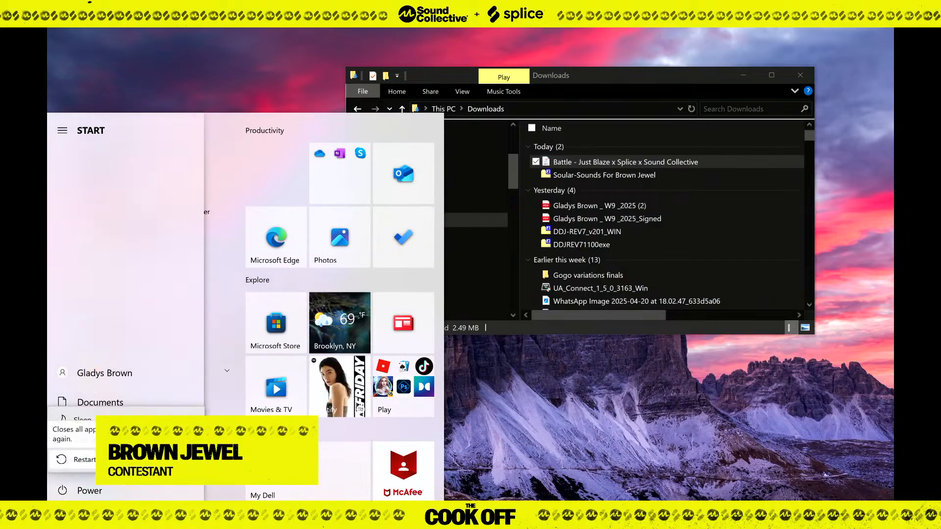
pyautogui.click(109, 460)
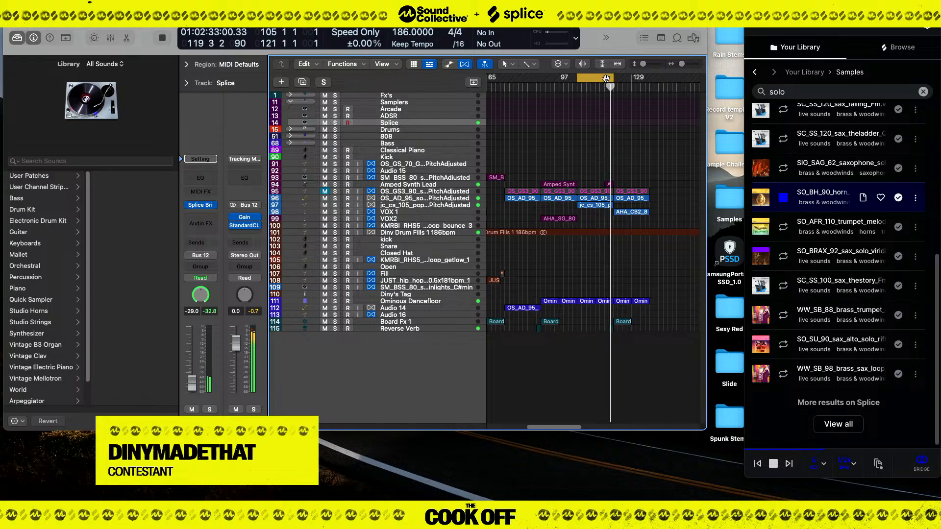
# With the cycle extended to bar 137, audition the SO_BRAX_92, WW_SB_88 and WW_SB_98 loops with the Splice track soloed, and unsolo it.
pyautogui.moveTo(605, 79); pyautogui.dragTo(636, 78)
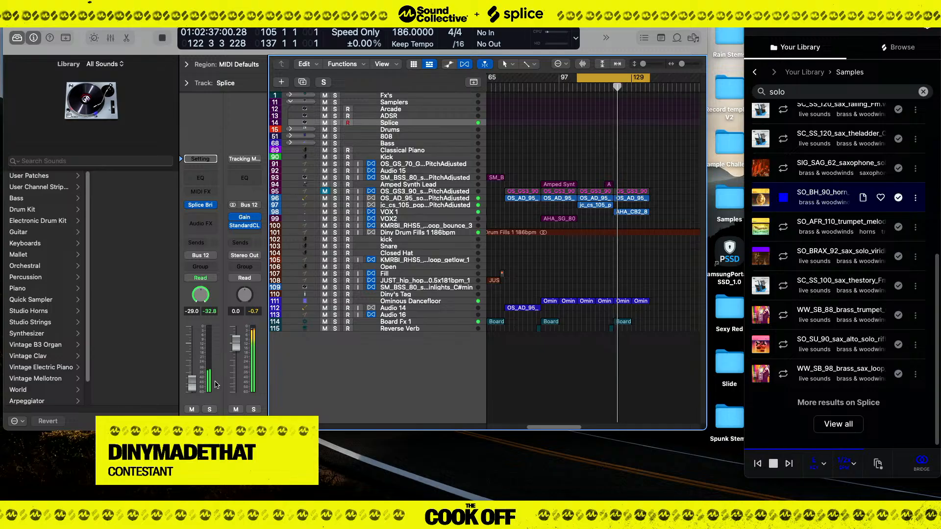
pyautogui.click(213, 411)
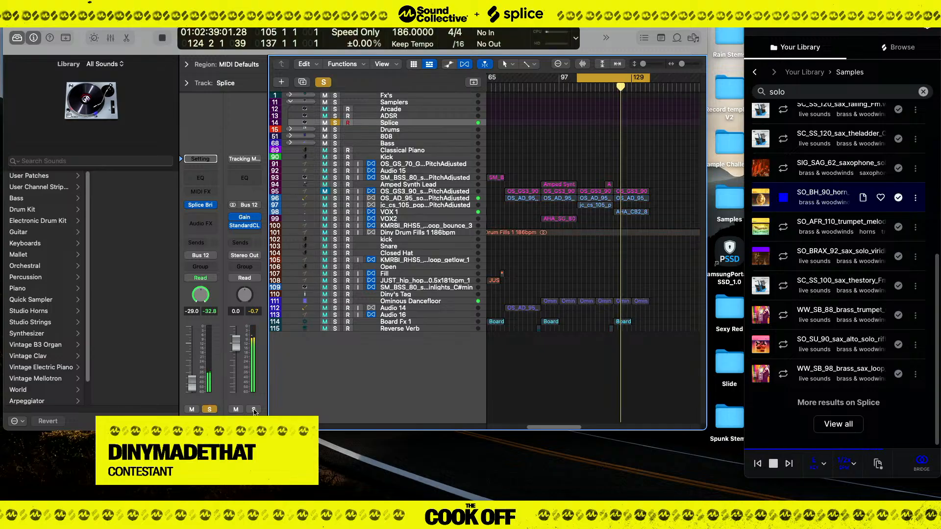
pyautogui.click(783, 257)
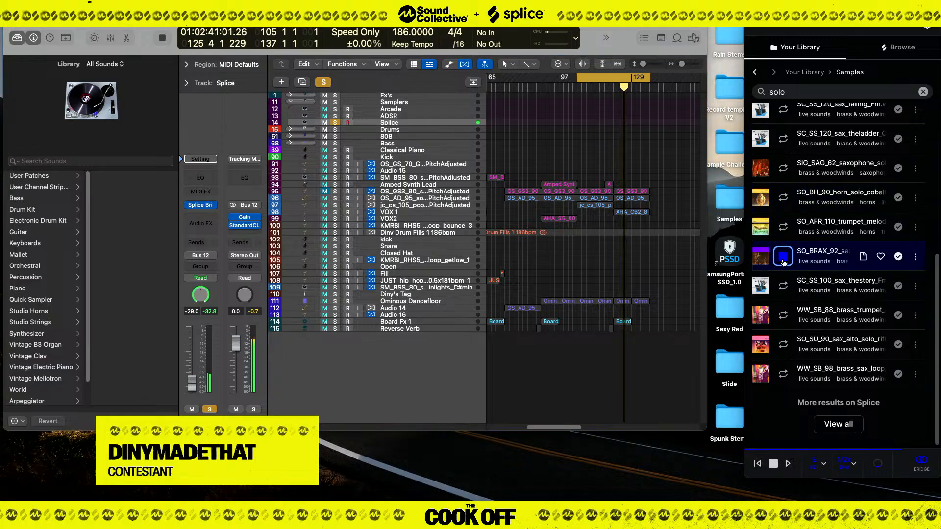
pyautogui.click(783, 315)
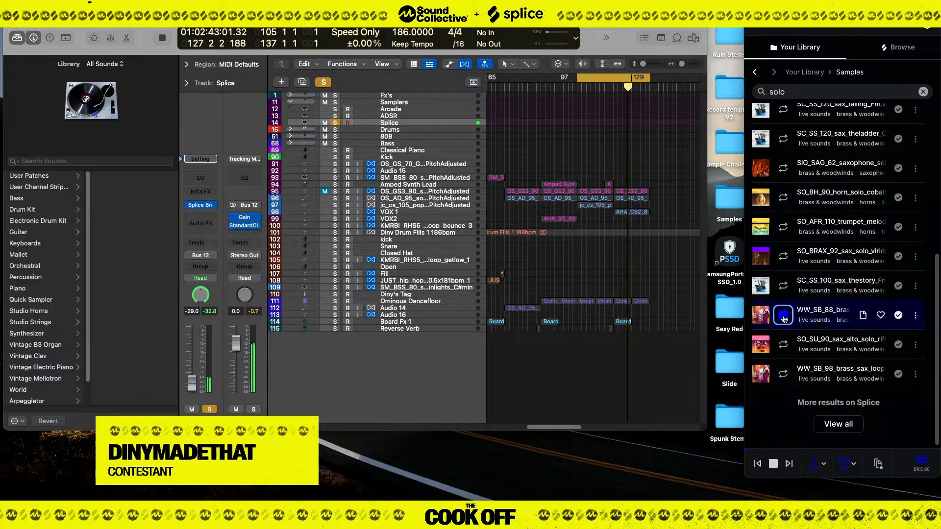
pyautogui.click(783, 374)
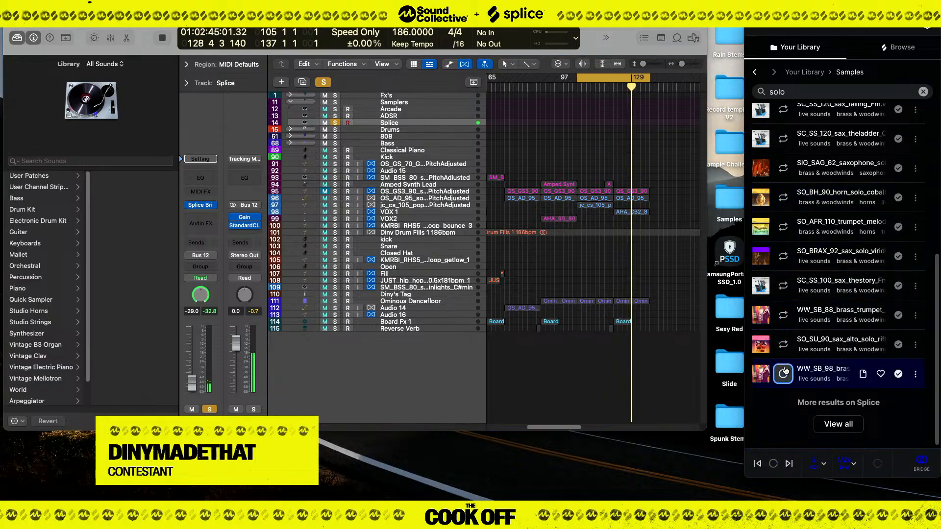
pyautogui.click(335, 123)
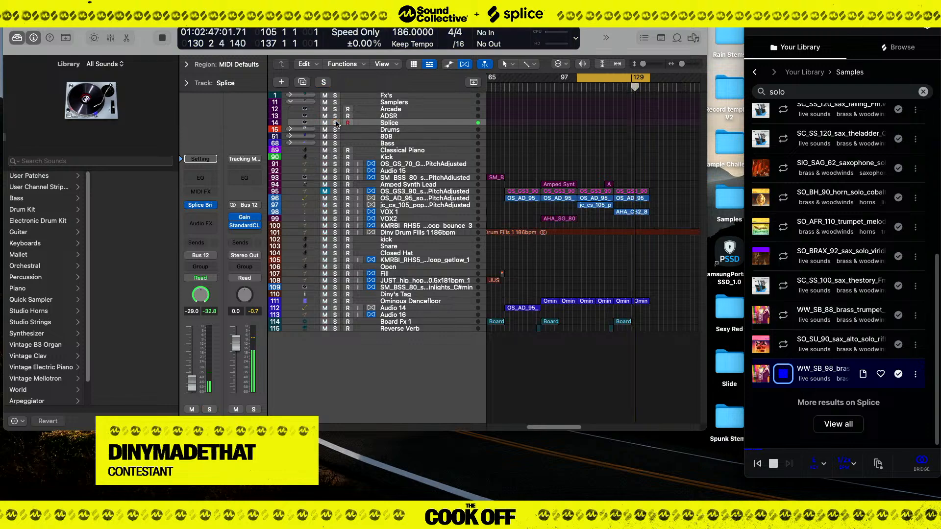
# Restart playback from bar 105 and shorten the cycle range to end at bar 121.
pyautogui.press('space')
pyautogui.press('space')
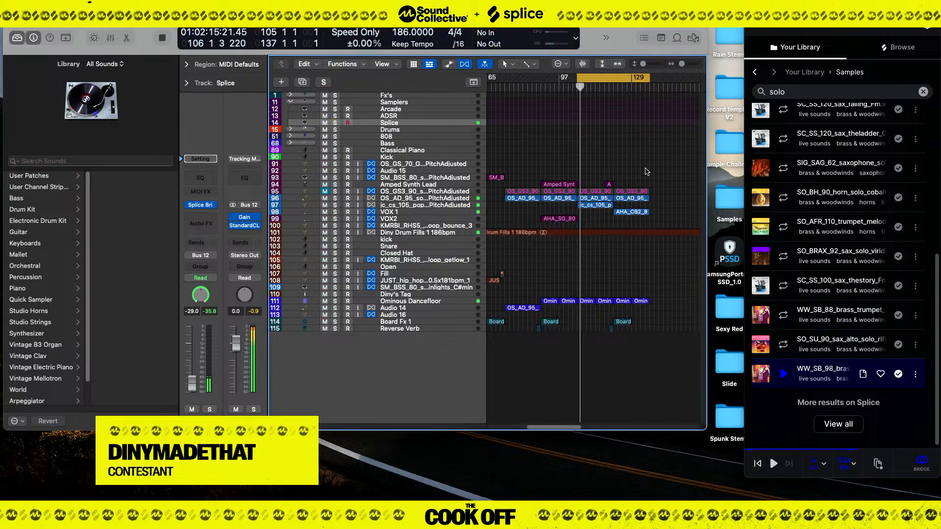
pyautogui.moveTo(642, 88); pyautogui.dragTo(612, 117)
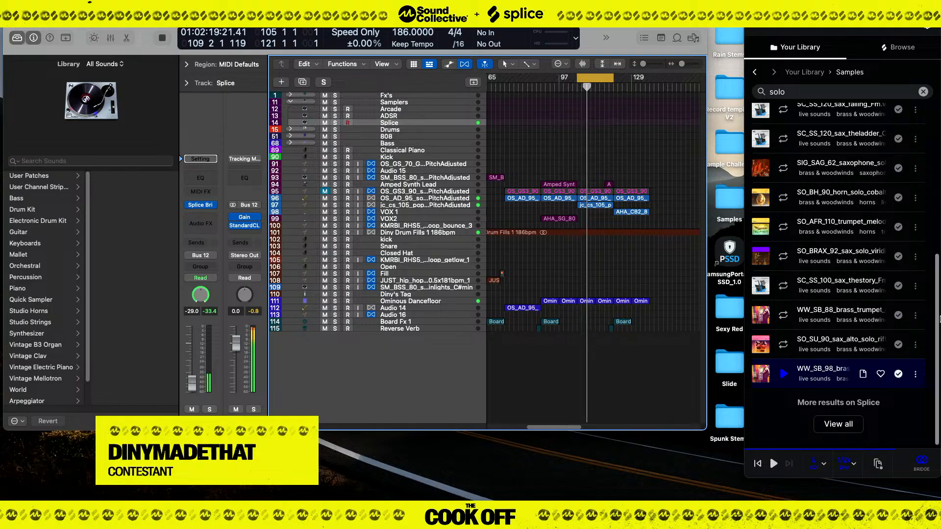
# Browse the Splice results for "solo" and audition the SO_BH_90 horn loop against the cycled section.
pyautogui.scroll(3, 833, 369)
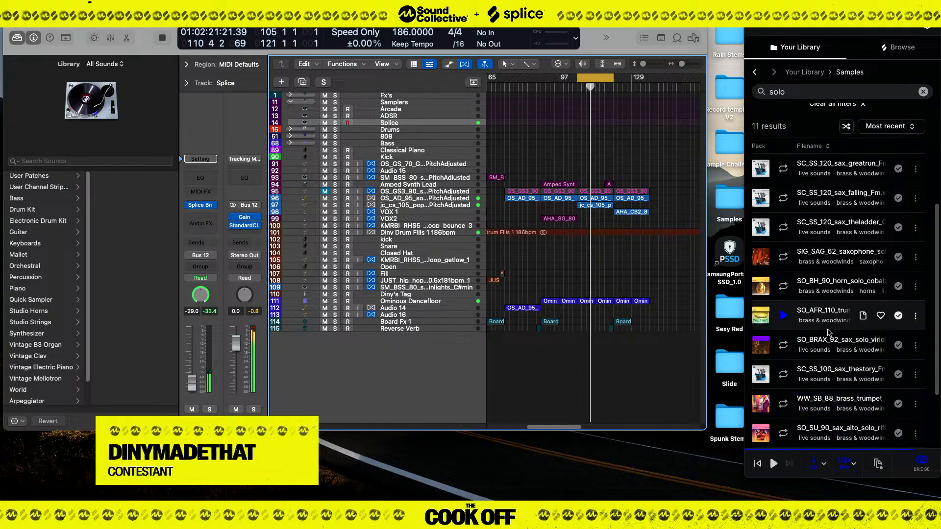
pyautogui.scroll(-1, 828, 331)
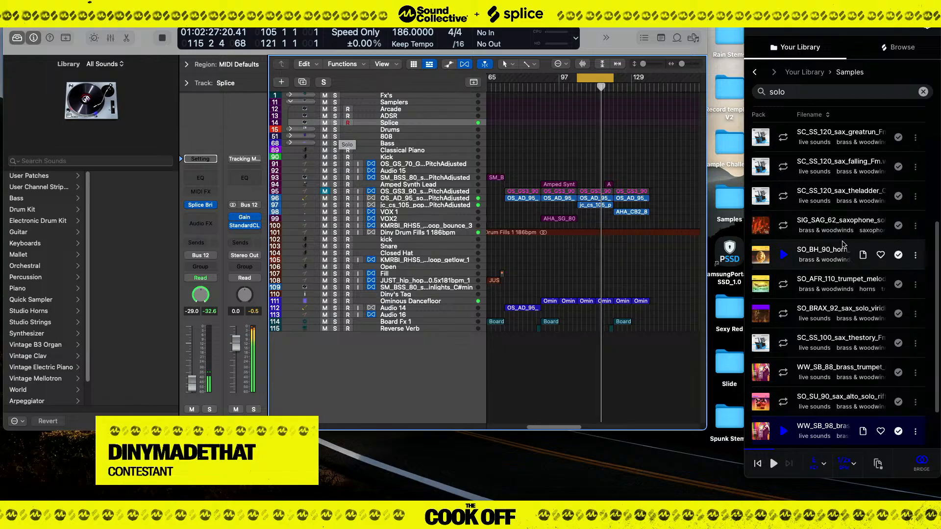
pyautogui.click(782, 254)
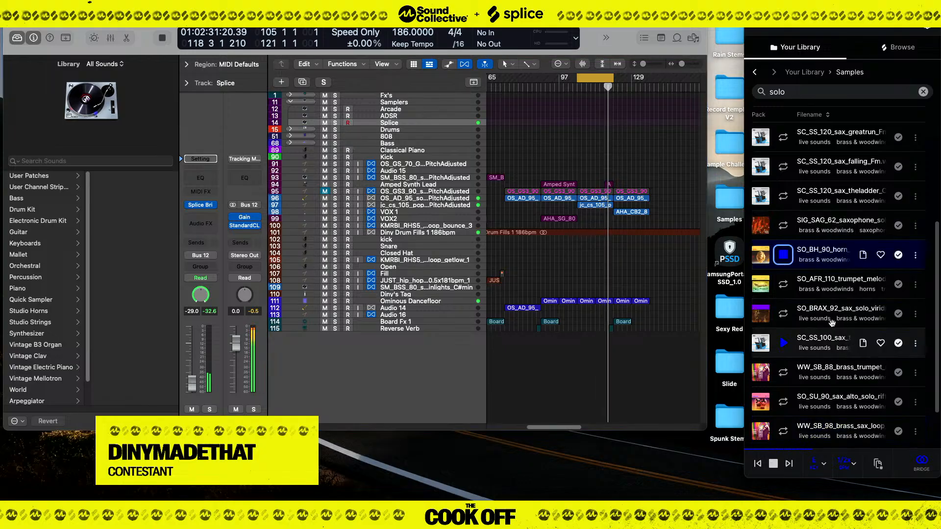
pyautogui.scroll(-2, 804, 314)
pyautogui.scroll(-1, 798, 333)
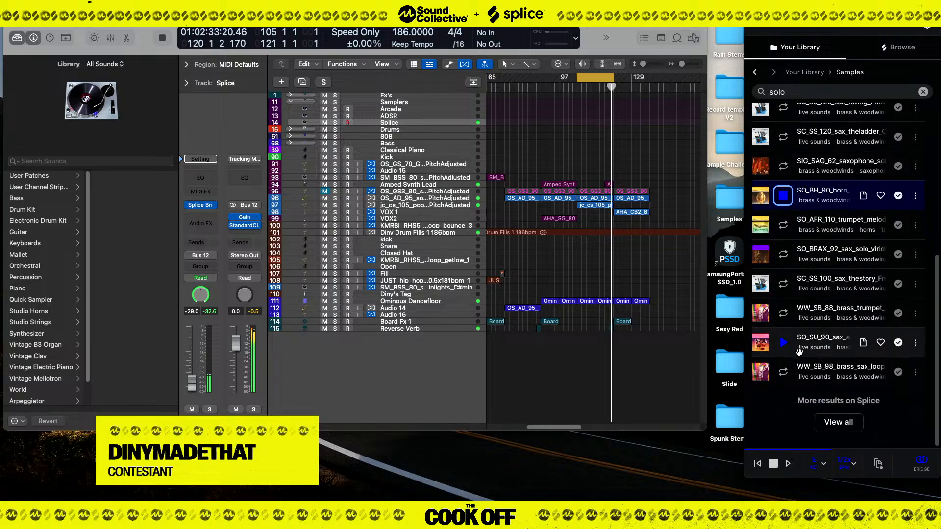
pyautogui.scroll(10, 809, 326)
pyautogui.scroll(-3, 817, 318)
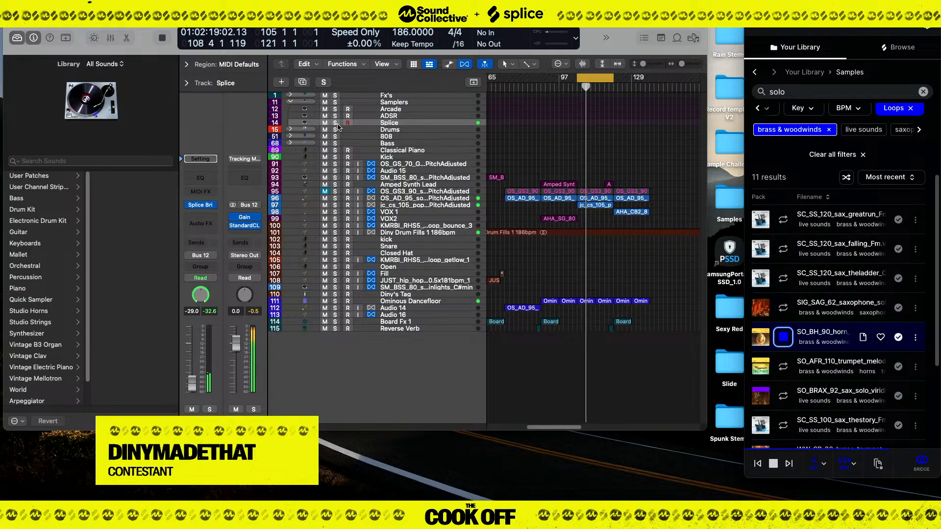
# Extend the cycle range back to start at bar 41 and play the arrangement from there.
pyautogui.press('super+Left')
pyautogui.press('super+Left')
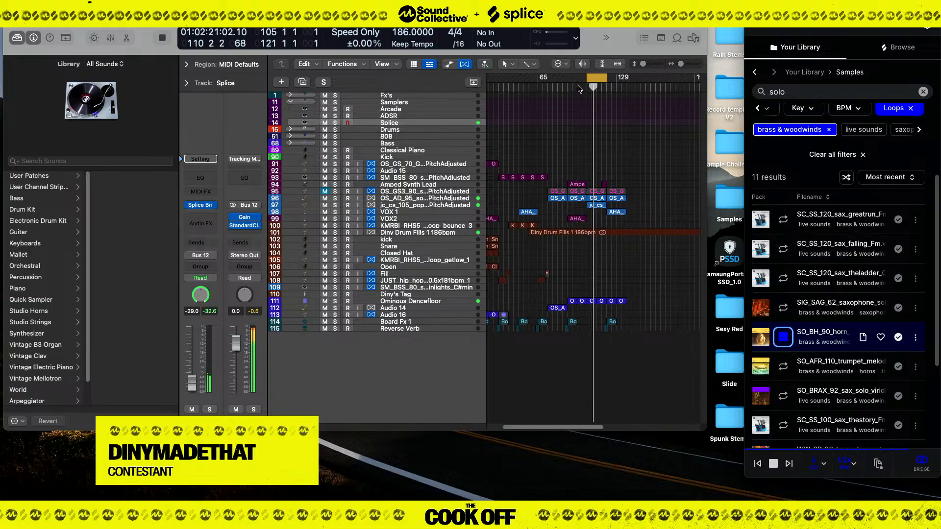
pyautogui.moveTo(587, 79); pyautogui.dragTo(513, 128)
pyautogui.press('space')
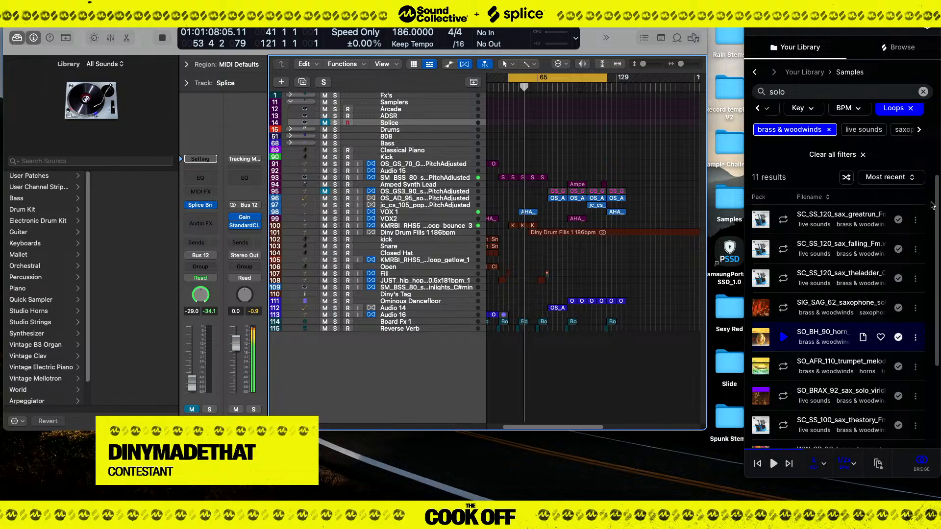
# Set the Space amount to 41% in RC-20 Retro Color on the VOX 1 track and close the plugin.
pyautogui.click(423, 213)
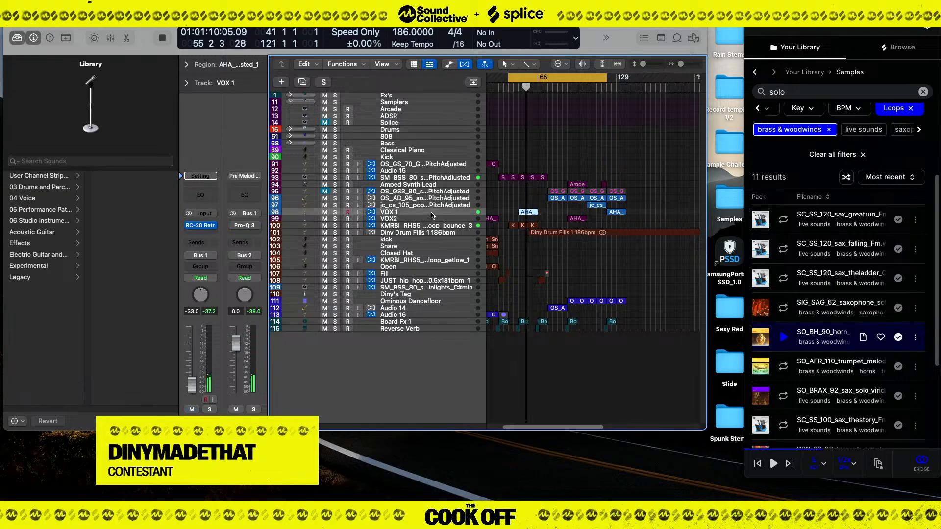
pyautogui.click(201, 226)
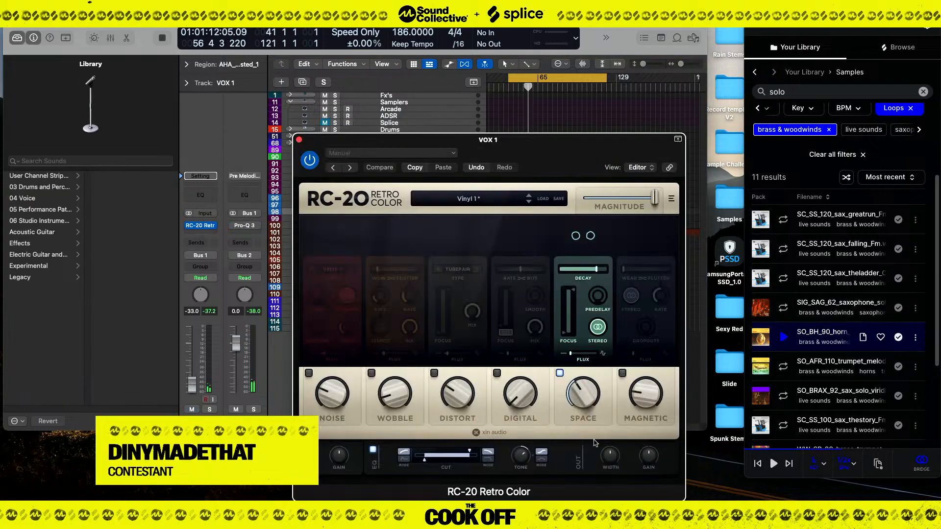
pyautogui.moveTo(585, 387)
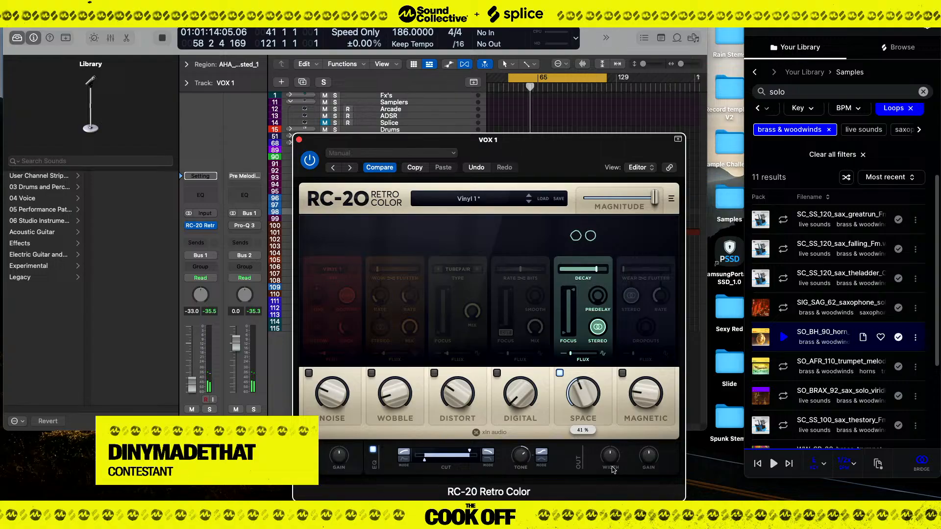
pyautogui.click(298, 140)
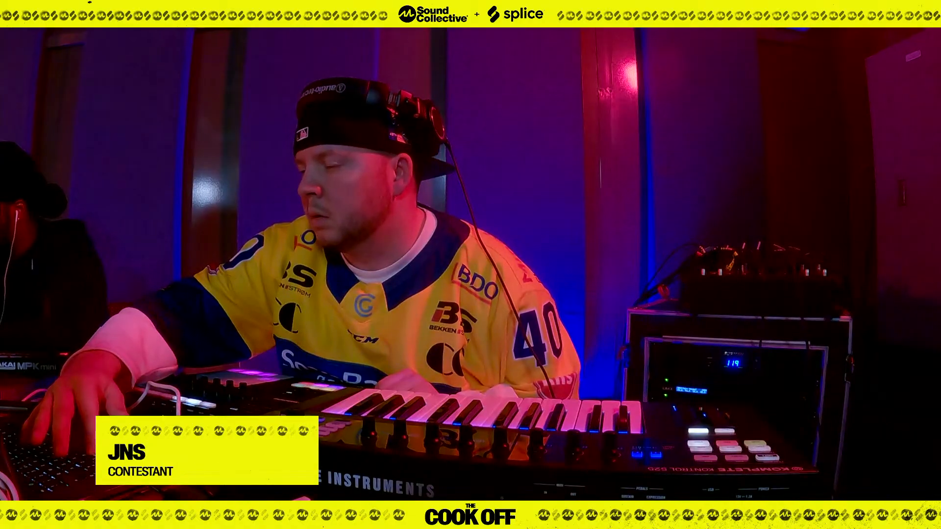
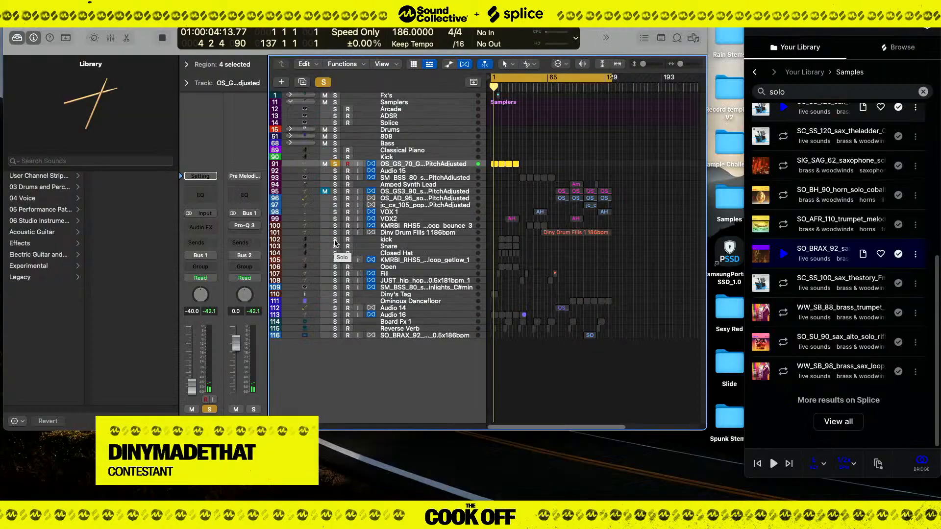
# Clear the "solo" search and remove the brass & woodwinds filter from the Splice library samples.
pyautogui.scroll(5, 847, 227)
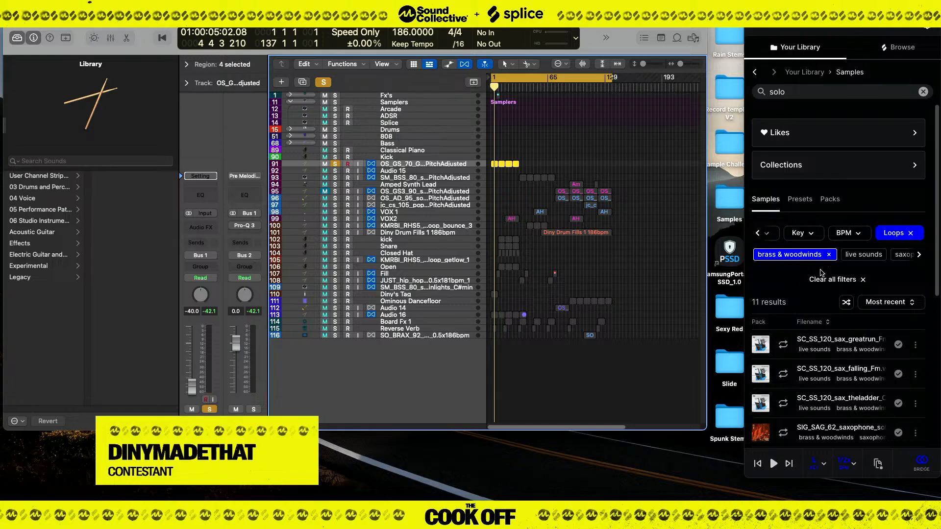
pyautogui.scroll(-1, 822, 137)
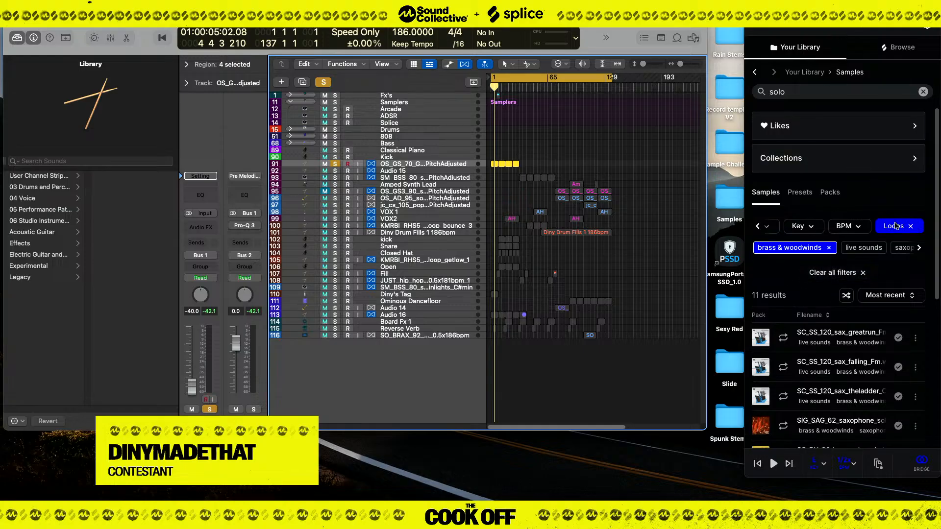
pyautogui.click(922, 93)
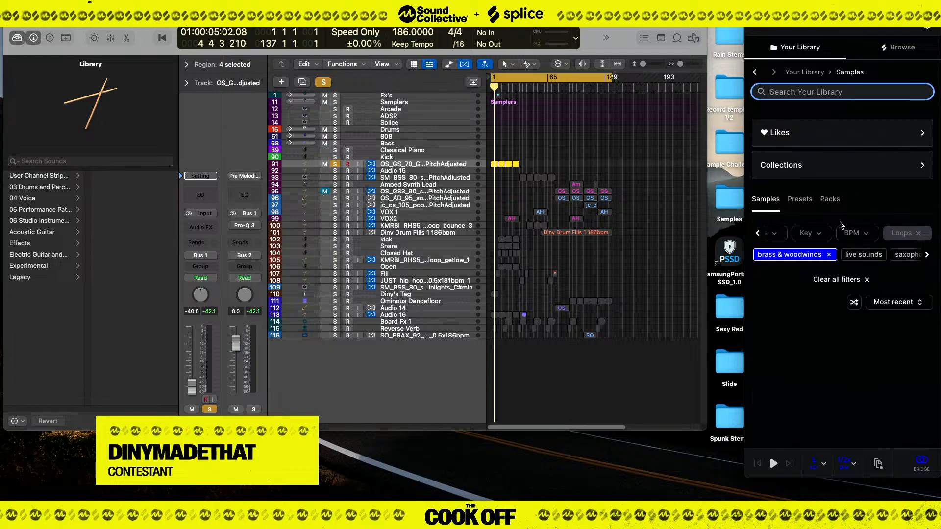
pyautogui.click(826, 256)
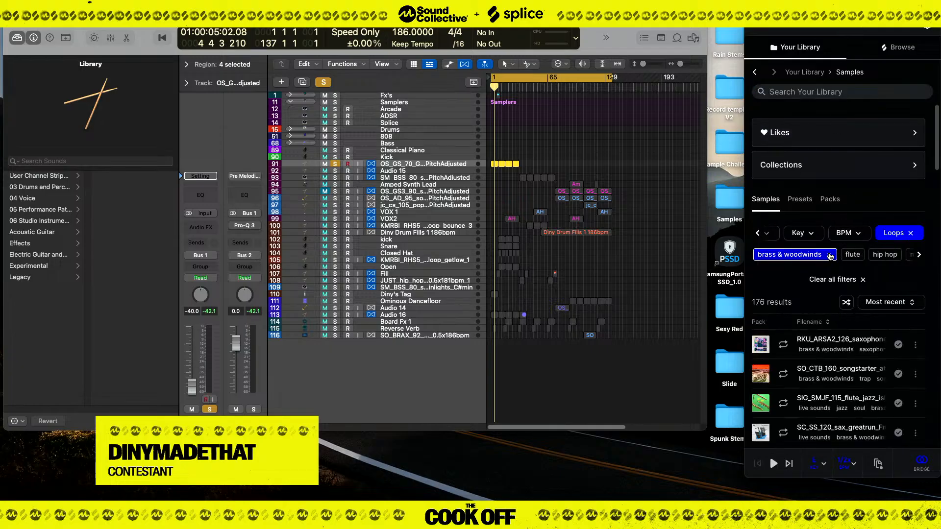
pyautogui.scroll(-3, 833, 196)
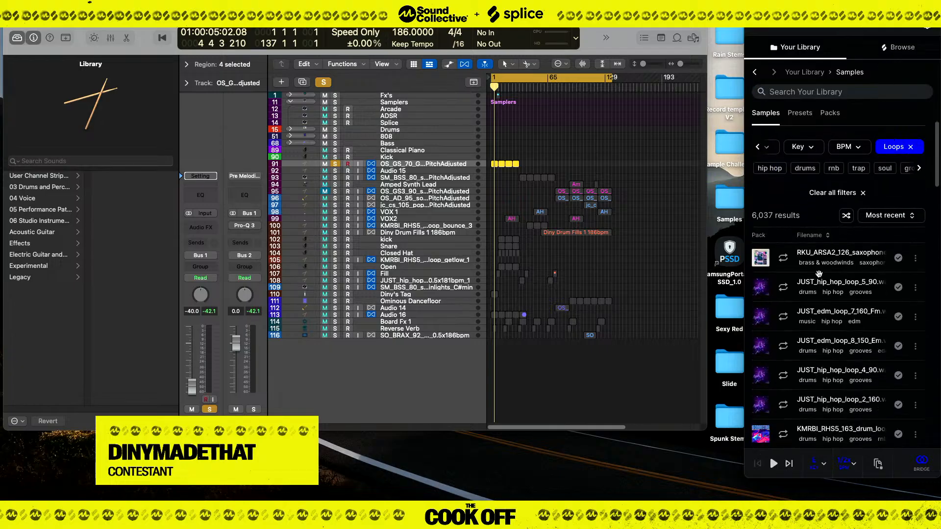
# Preview the RKU_ARSA2_126 saxophone loop and browse the unfiltered library loops for other candidates.
pyautogui.click(787, 261)
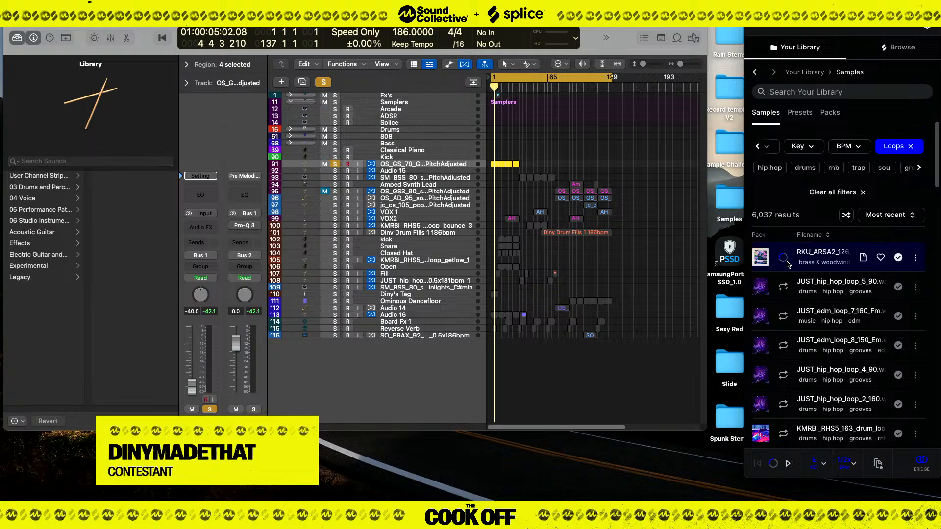
pyautogui.scroll(-3, 789, 267)
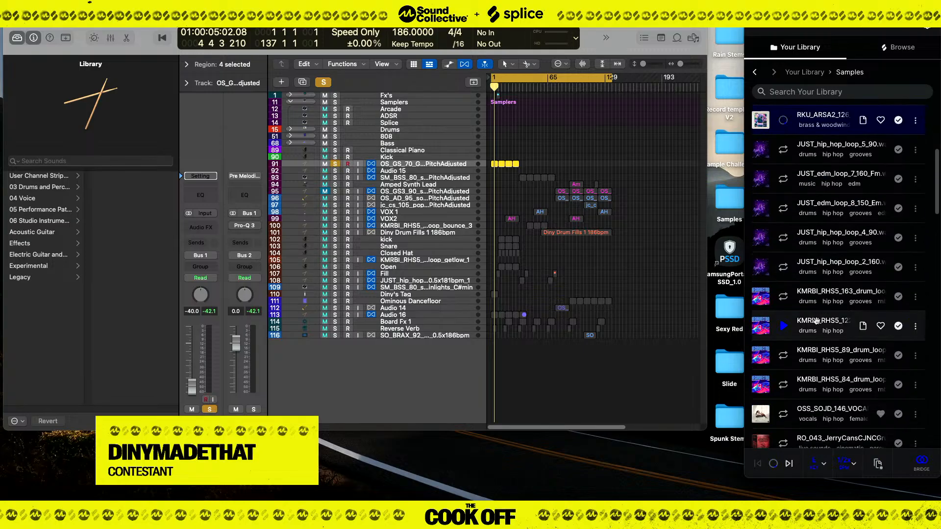
pyautogui.scroll(-5, 799, 328)
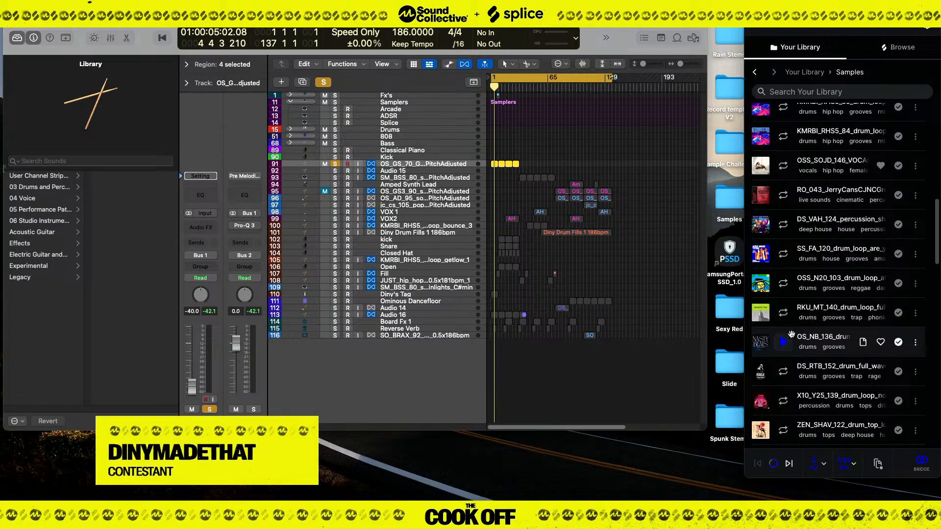
pyautogui.scroll(-7, 790, 334)
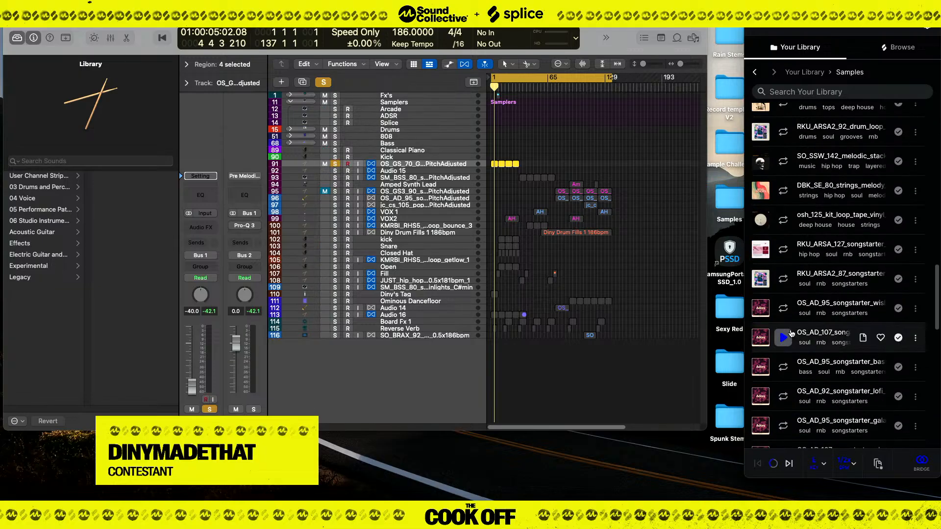
pyautogui.scroll(15, 789, 294)
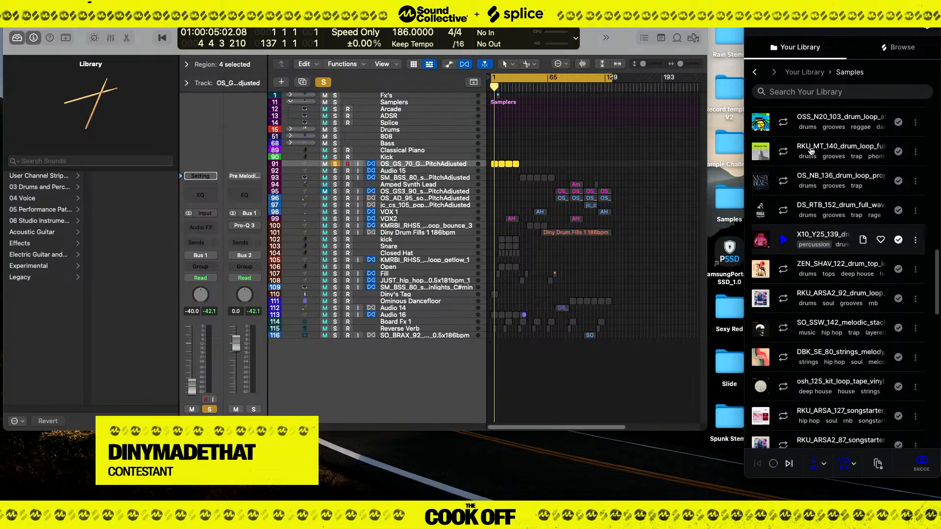
# Return to the "VOCALS" library results, preview the OS_AD_127 vocal loop, dismiss the Bridge notice and deactivate Bridge.
pyautogui.click(755, 73)
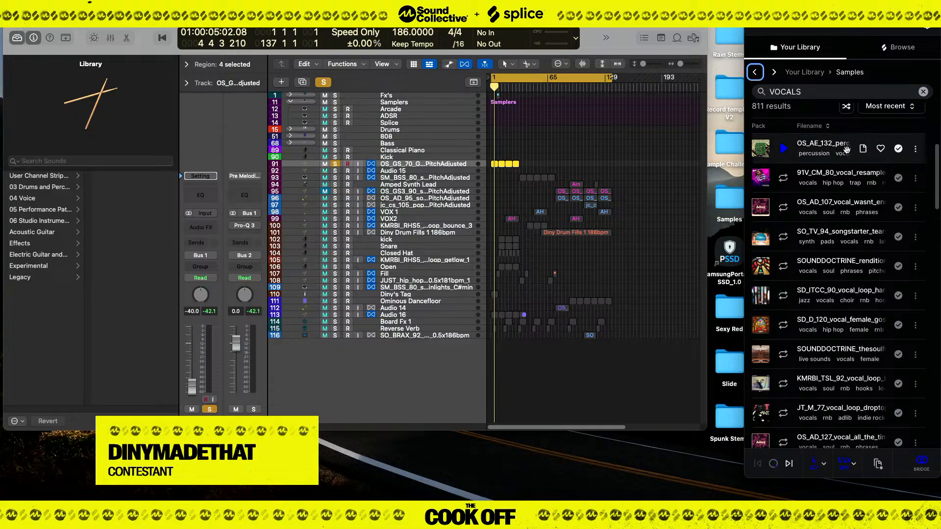
pyautogui.scroll(-10, 788, 274)
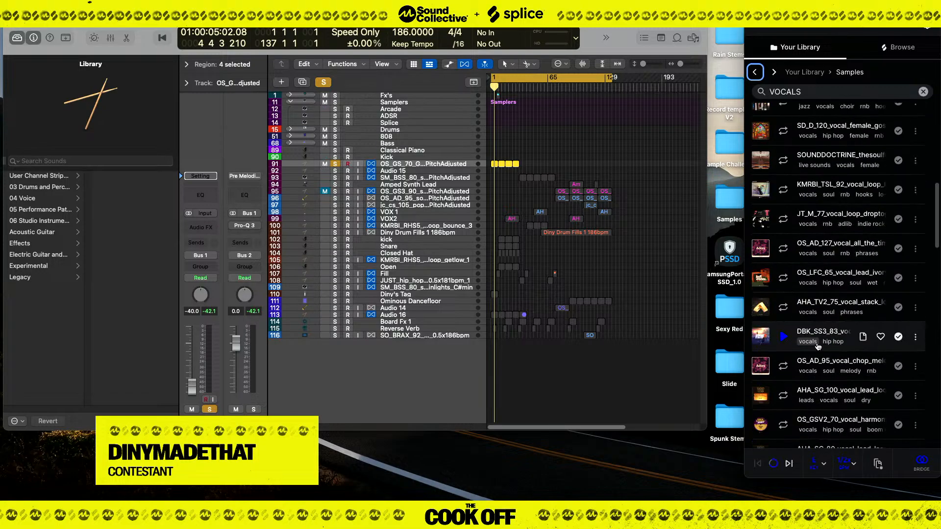
pyautogui.click(784, 273)
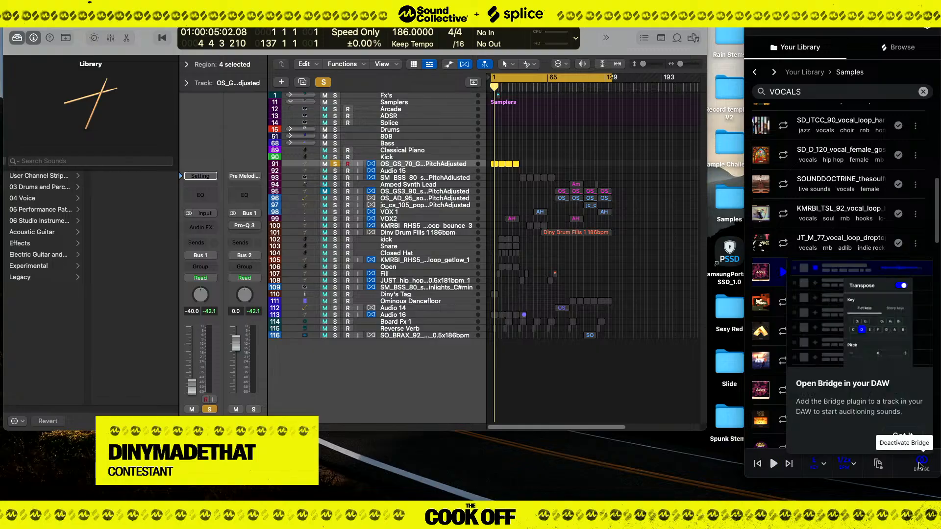
pyautogui.click(914, 435)
pyautogui.scroll(10, 828, 205)
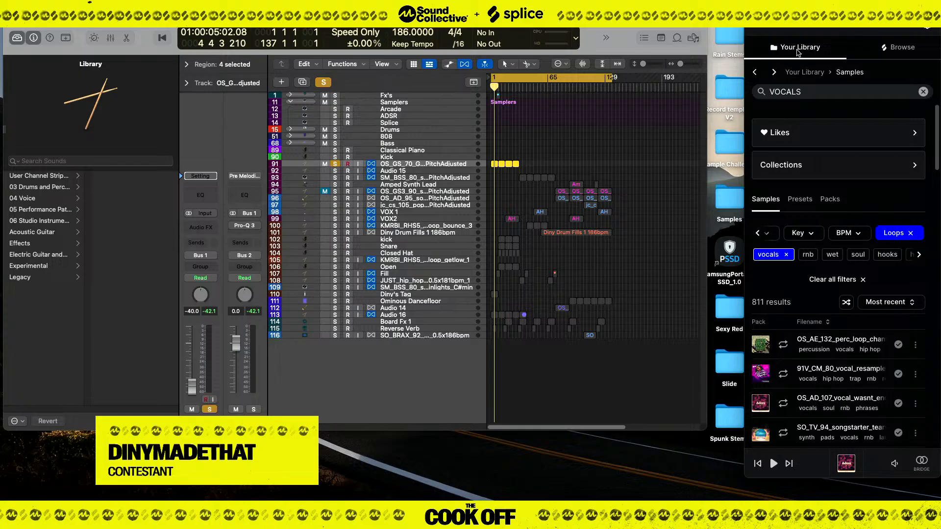
# Browse the recommended and trending packs in the Splice catalogue.
pyautogui.click(901, 47)
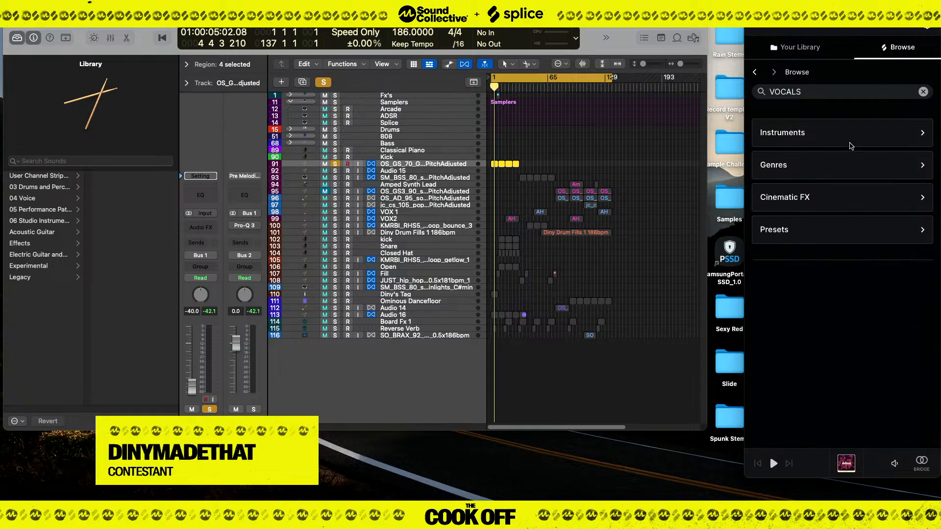
pyautogui.scroll(-10, 828, 245)
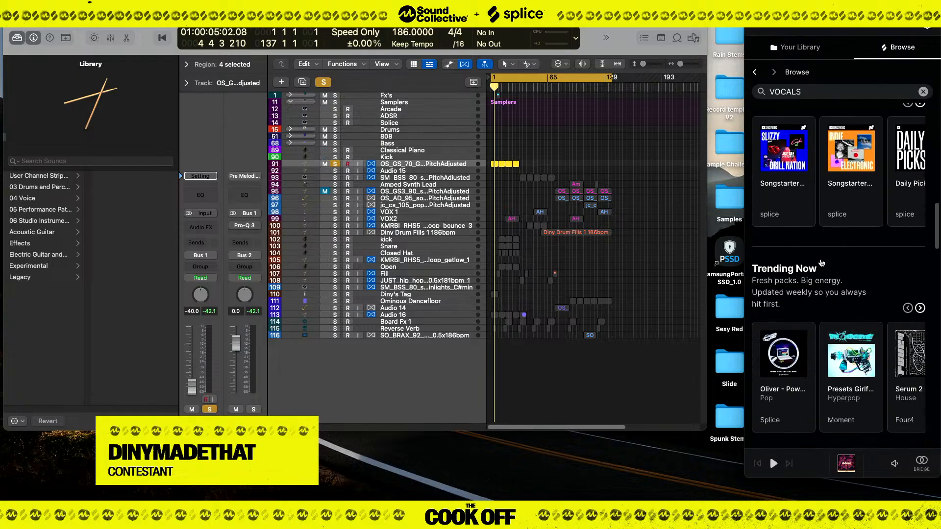
pyautogui.scroll(10, 821, 263)
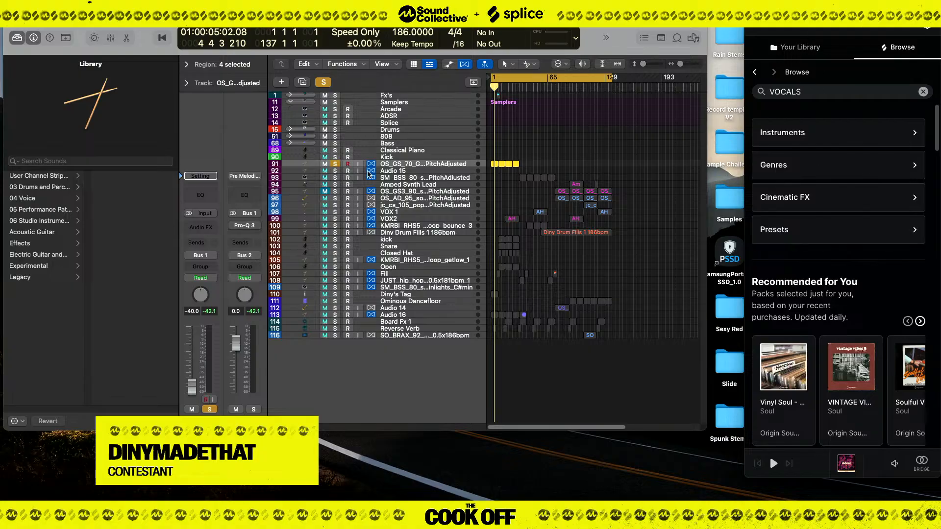
# Play the arrangement from bar 1, stop the Splice preview and unsolo the OS_GS_70 track.
pyautogui.press('space')
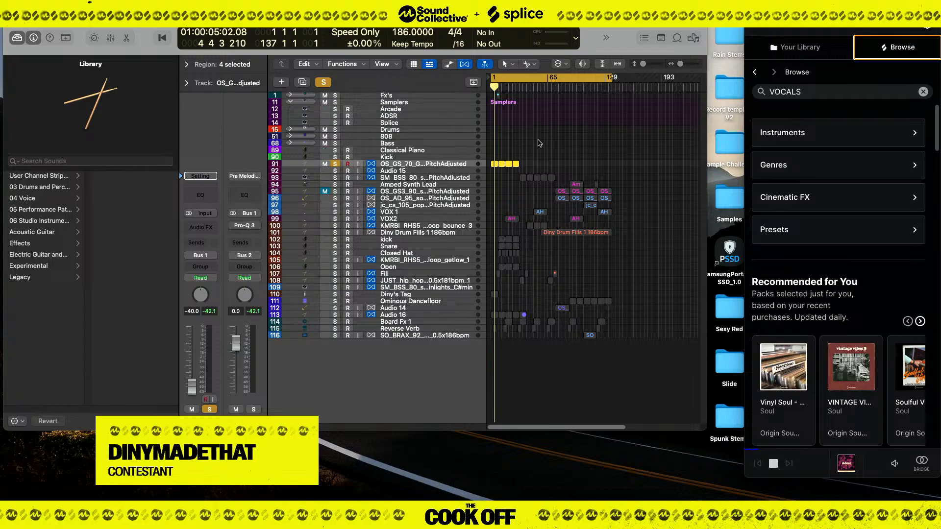
pyautogui.click(558, 138)
pyautogui.press('space')
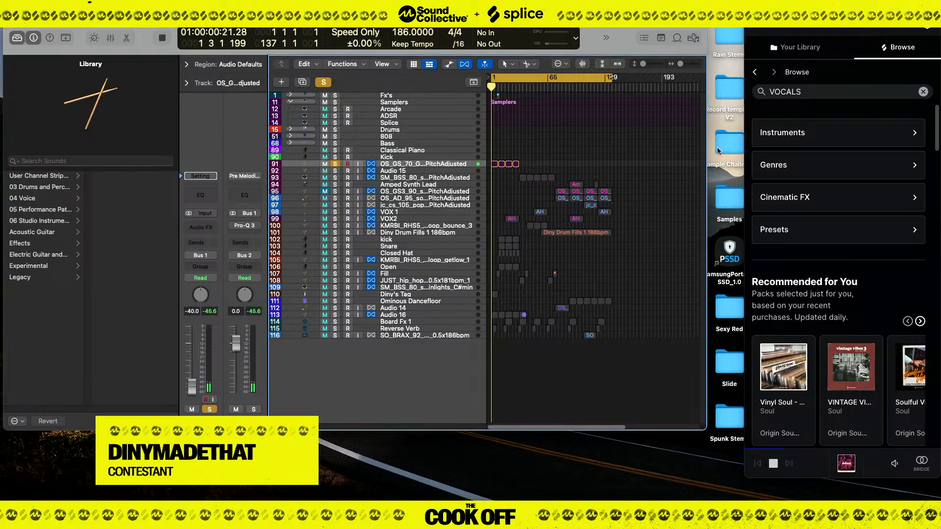
pyautogui.click(773, 464)
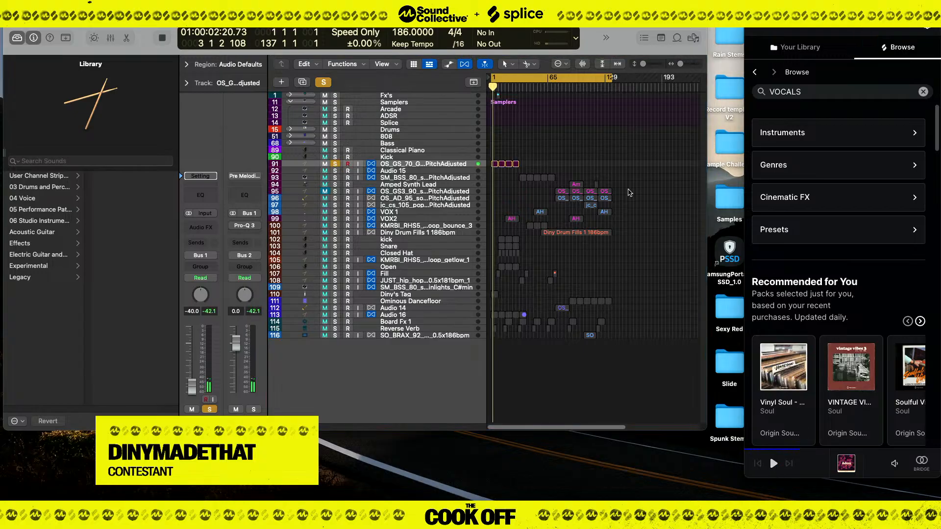
pyautogui.click(335, 165)
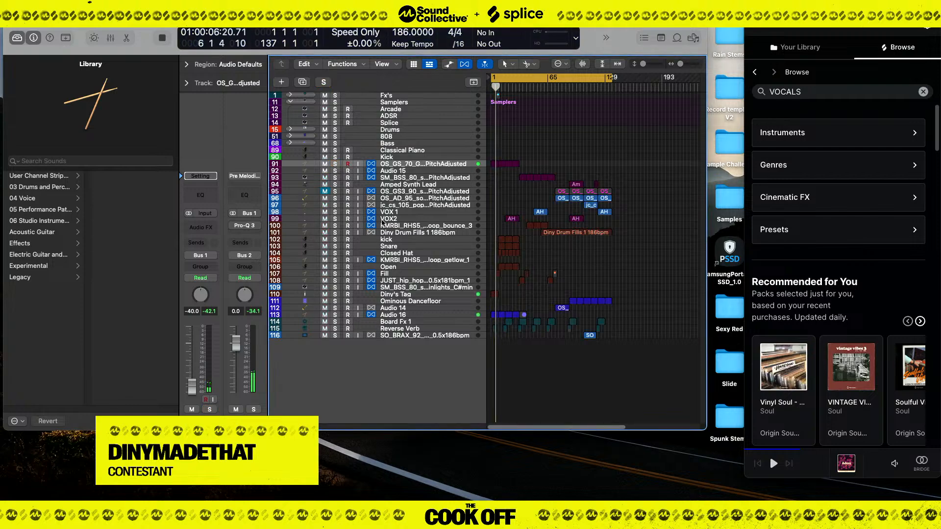
# Move the cycle start to bar 17, audition the VOX2 track in solo and unsolo it.
pyautogui.click(441, 220)
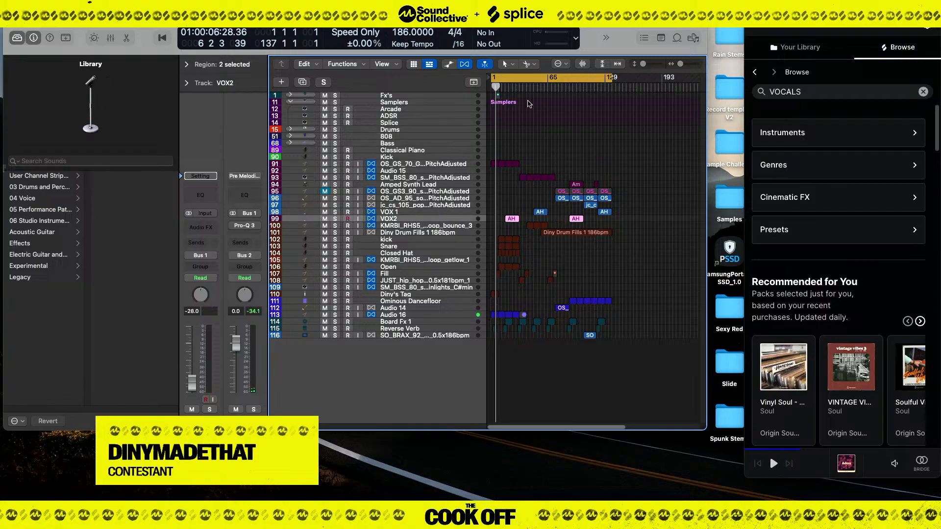
pyautogui.moveTo(495, 73); pyautogui.dragTo(506, 73)
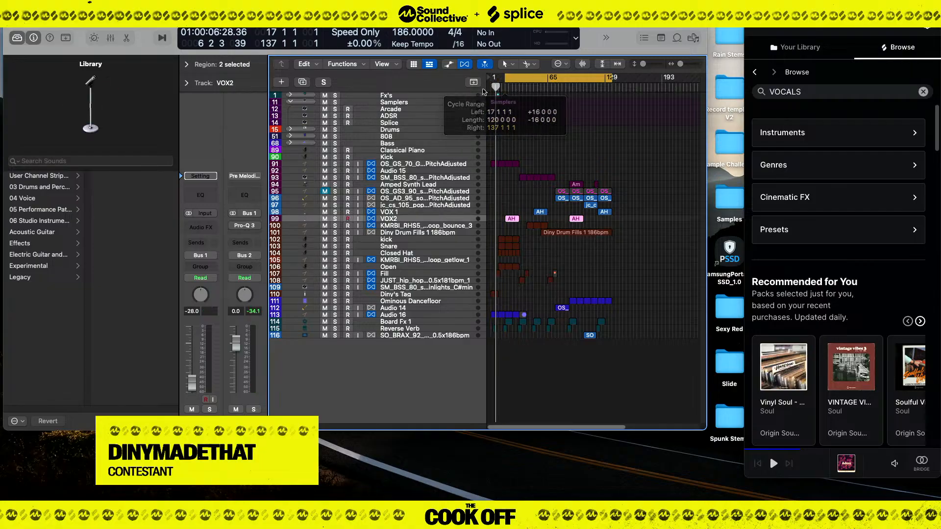
pyautogui.click(335, 219)
pyautogui.press('space')
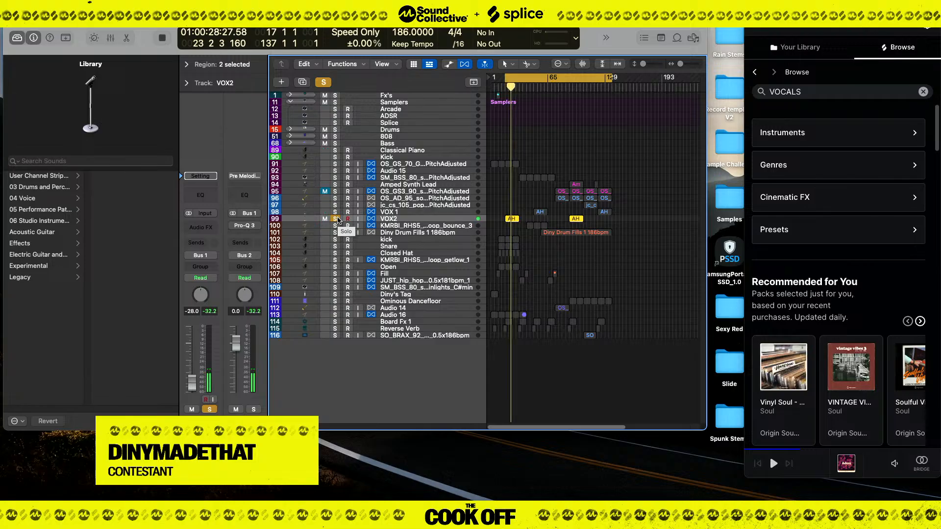
pyautogui.click(338, 220)
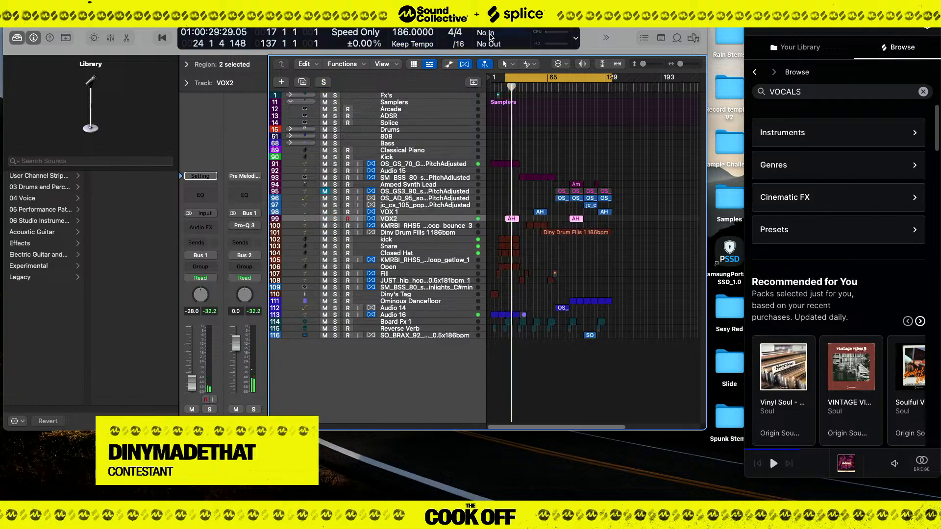
# Move the cycle start to bar 105 and audition the jc_cs_105_pop track in solo.
pyautogui.moveTo(501, 80); pyautogui.dragTo(570, 89)
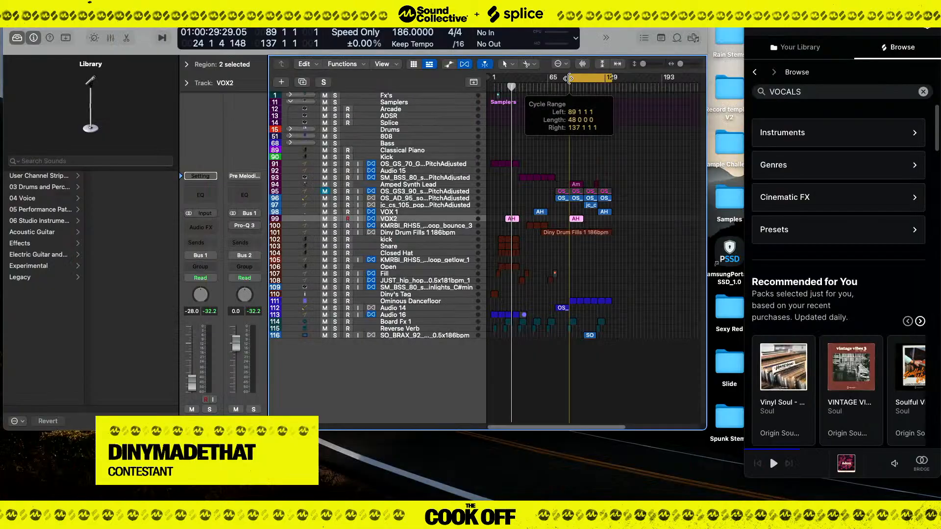
pyautogui.click(400, 207)
pyautogui.click(335, 205)
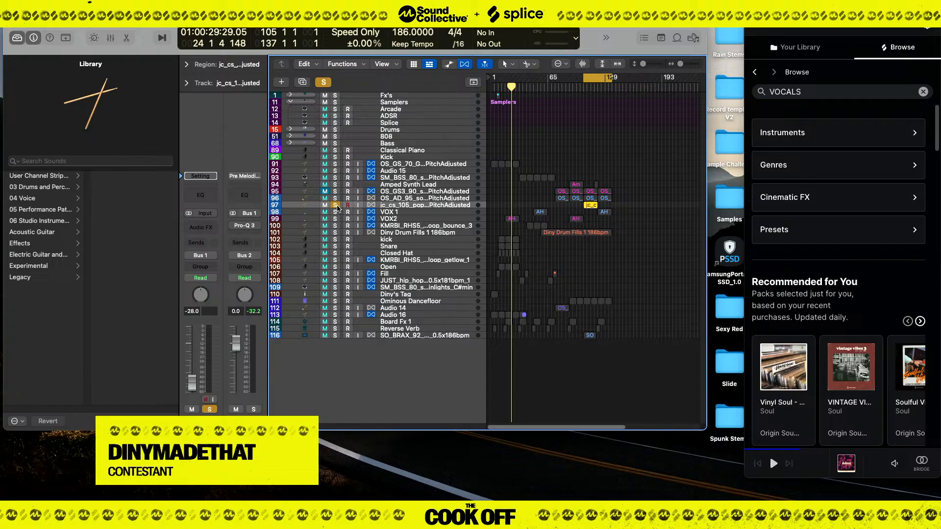
pyautogui.press('space')
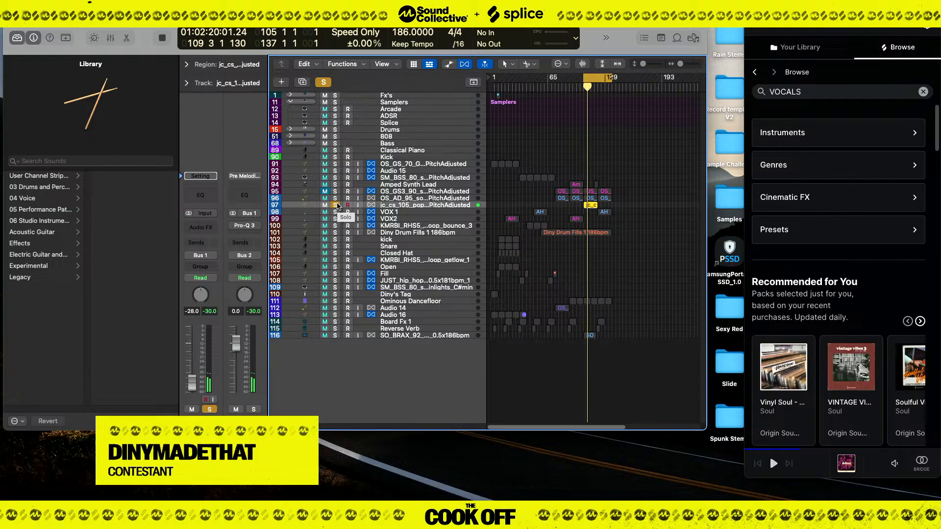
pyautogui.press('space')
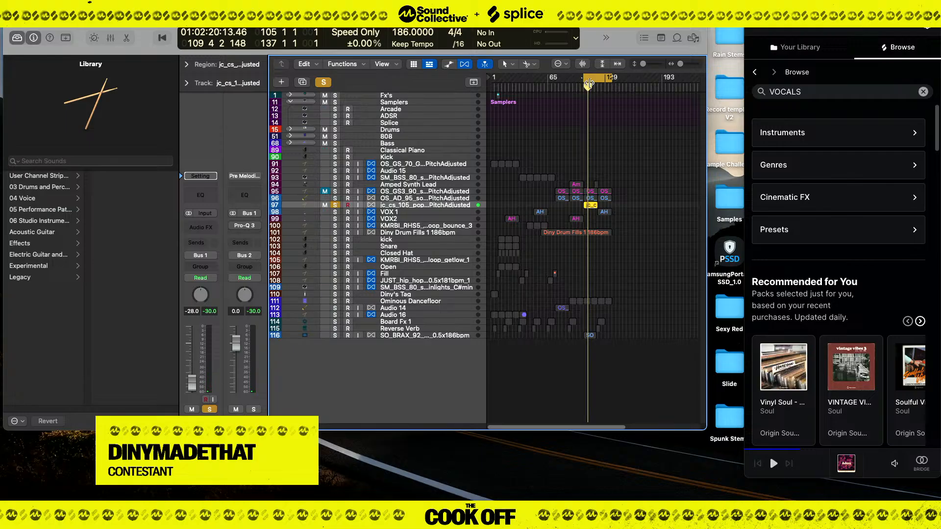
# Move the cycle start to bar 121, solo the SO_BRAX_92 track as well and start playback.
pyautogui.moveTo(584, 87); pyautogui.dragTo(599, 87)
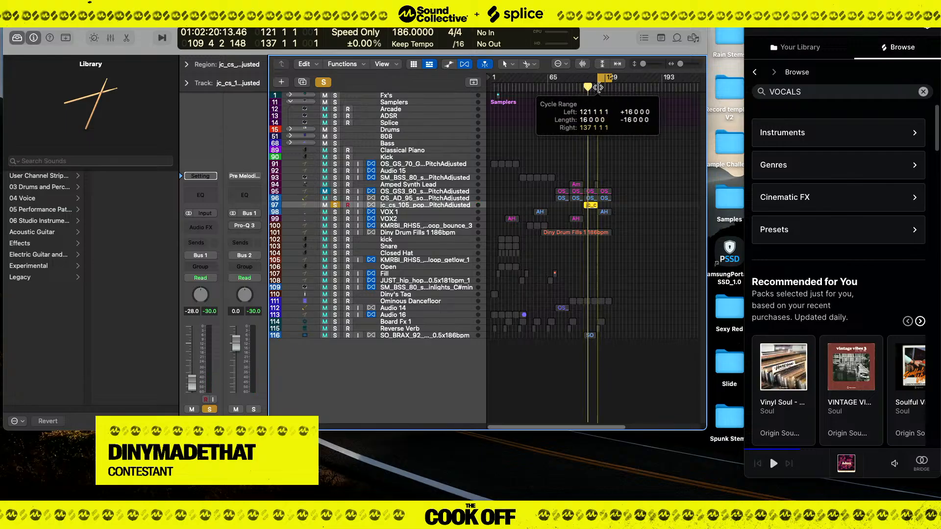
pyautogui.click(410, 212)
pyautogui.click(418, 338)
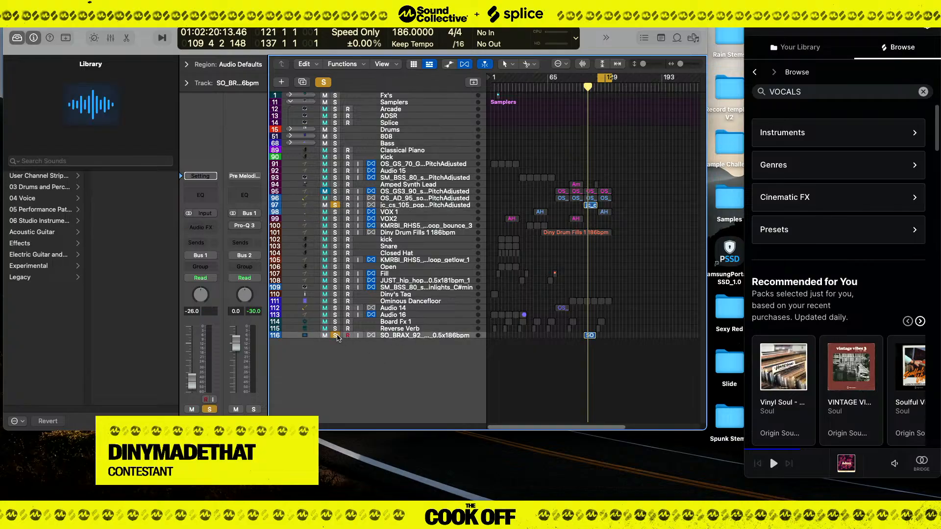
pyautogui.press('space')
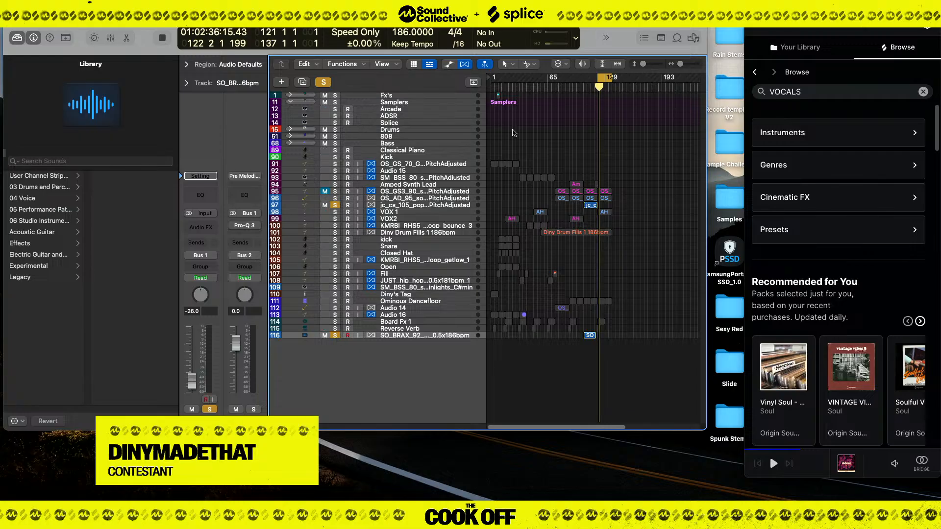
# Return the cycle start to bar 105, unsolo the jc_cs_105_pop track and audition the SO_BRAX_92 track alone.
pyautogui.moveTo(609, 77); pyautogui.dragTo(585, 98)
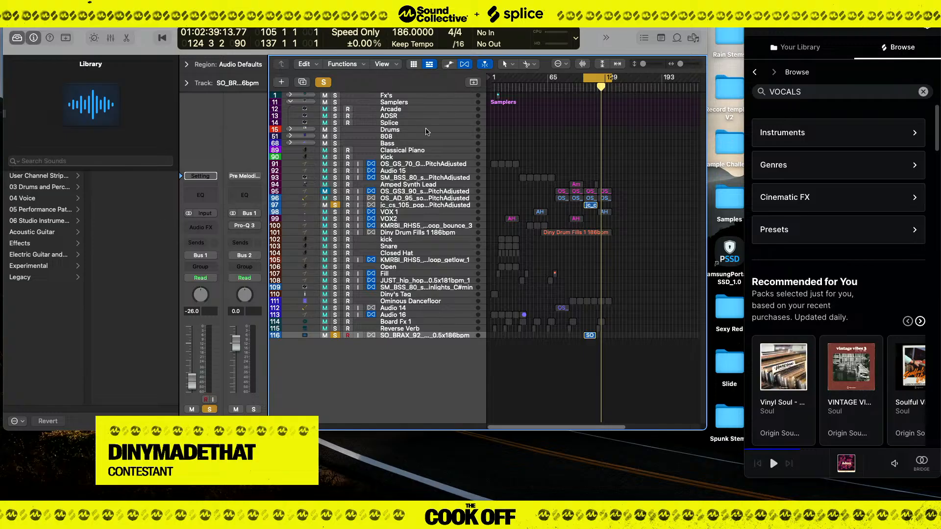
pyautogui.click(334, 205)
pyautogui.press('space')
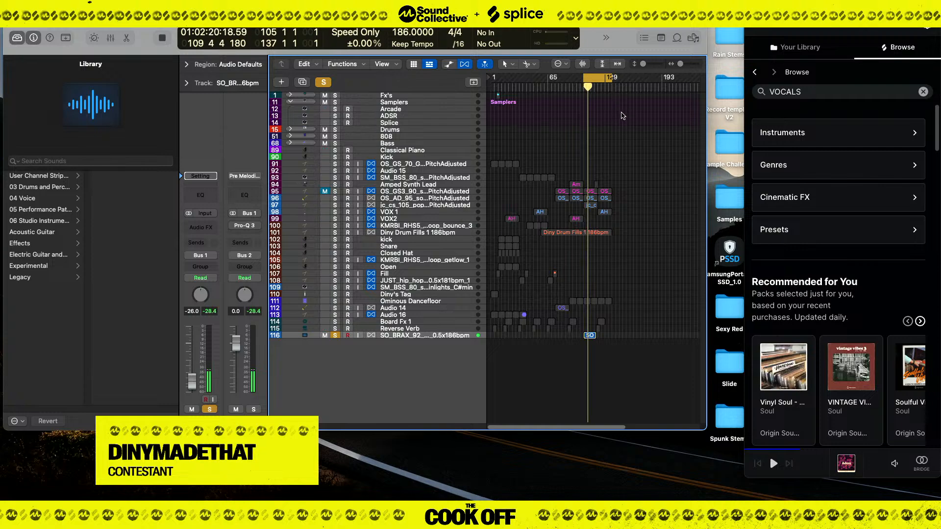
pyautogui.press('space')
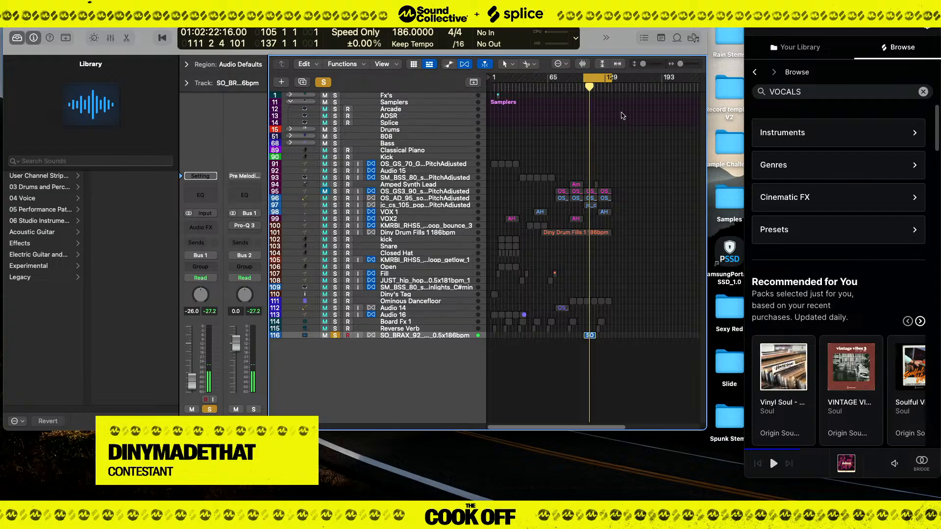
pyautogui.rightClick(588, 102)
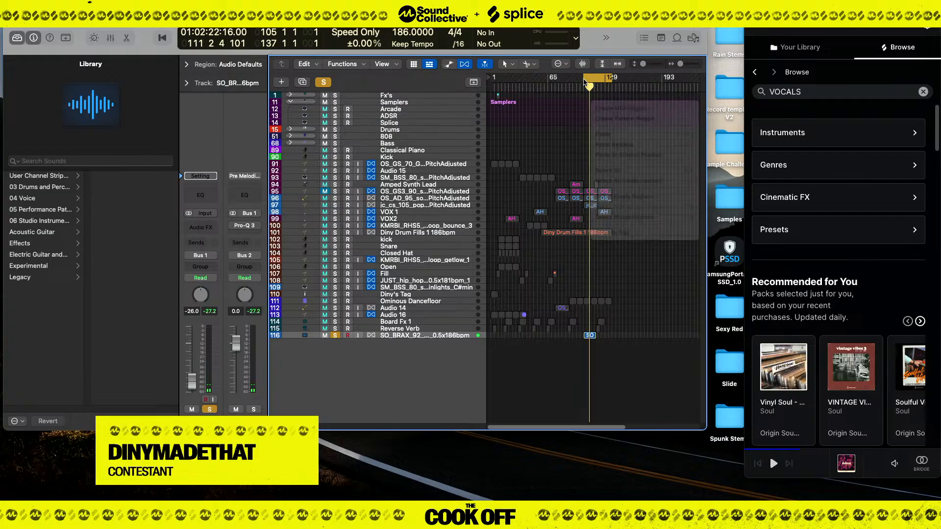
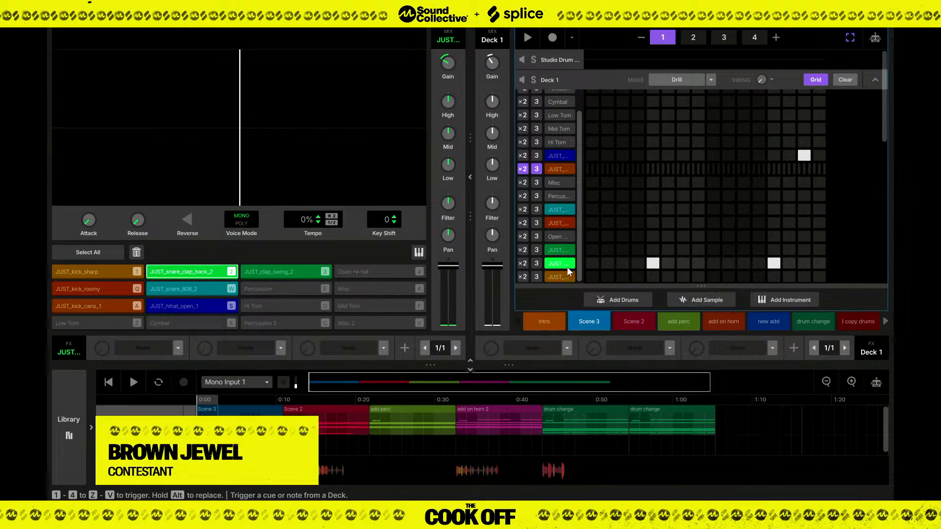
# Audition the JUST kick, JUST_hihat_open_1 and JUST_clap_swing_2 samples from the Deck 1 drum rows.
pyautogui.click(568, 166)
pyautogui.click(568, 158)
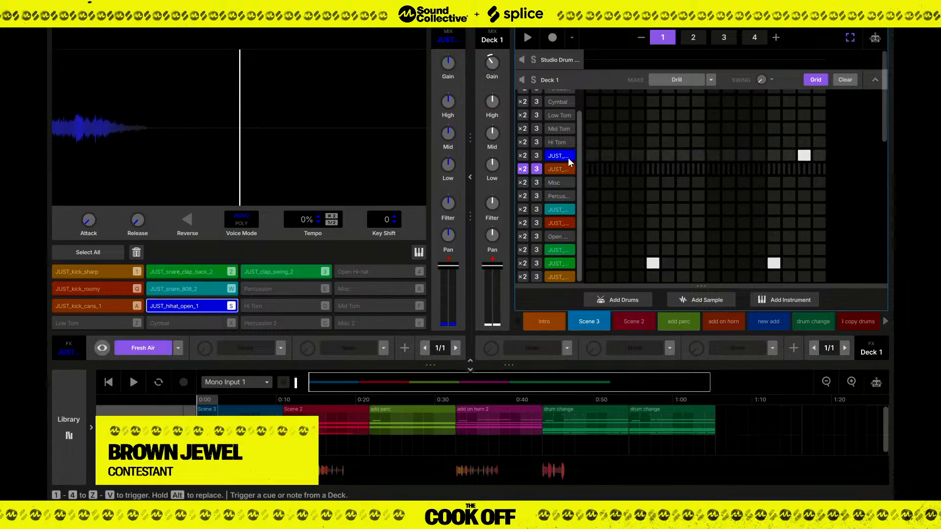
pyautogui.click(565, 254)
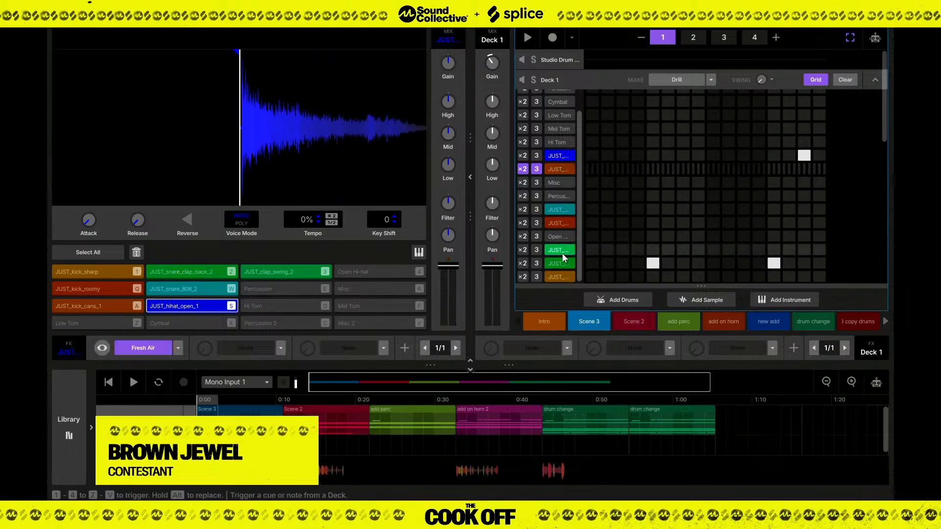
# Look through the Scene 2, add perc, add on horn and new add scenes and return to the Intro scene.
pyautogui.click(638, 322)
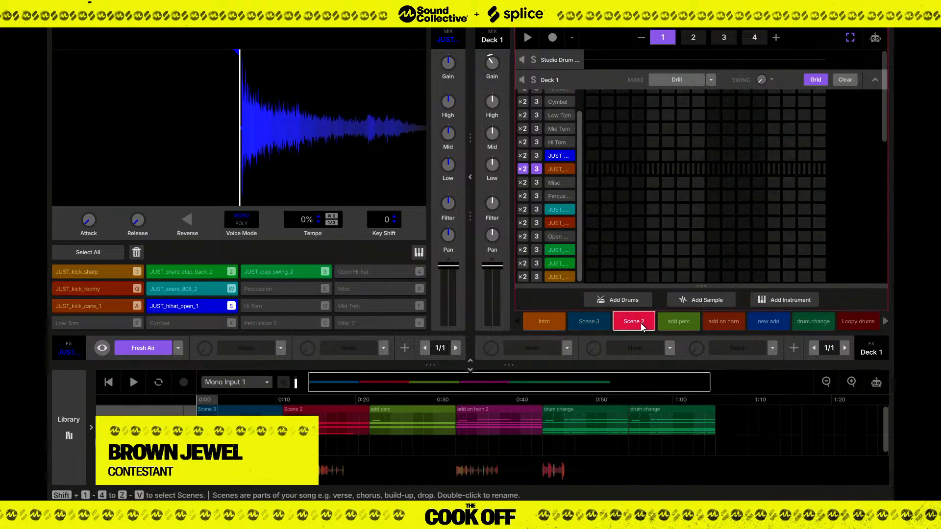
pyautogui.click(677, 325)
pyautogui.click(549, 326)
pyautogui.click(721, 318)
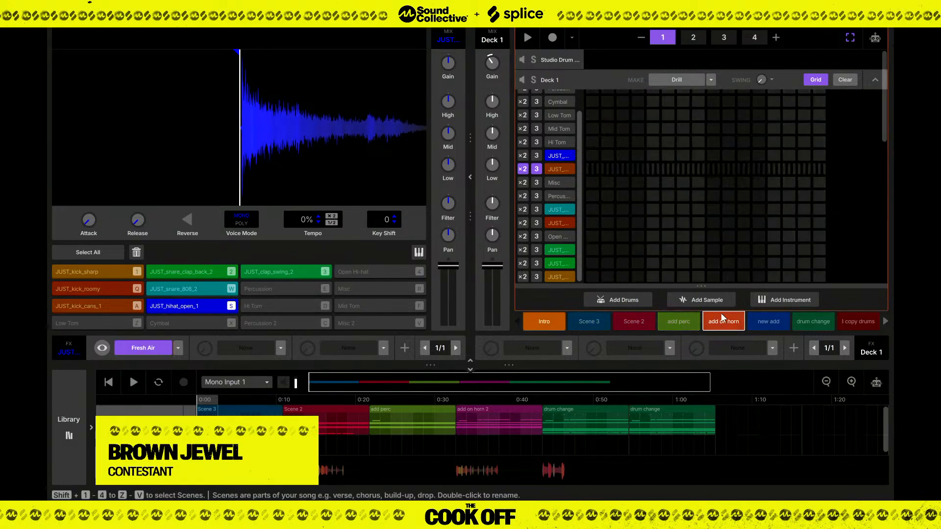
pyautogui.click(764, 323)
pyautogui.click(553, 322)
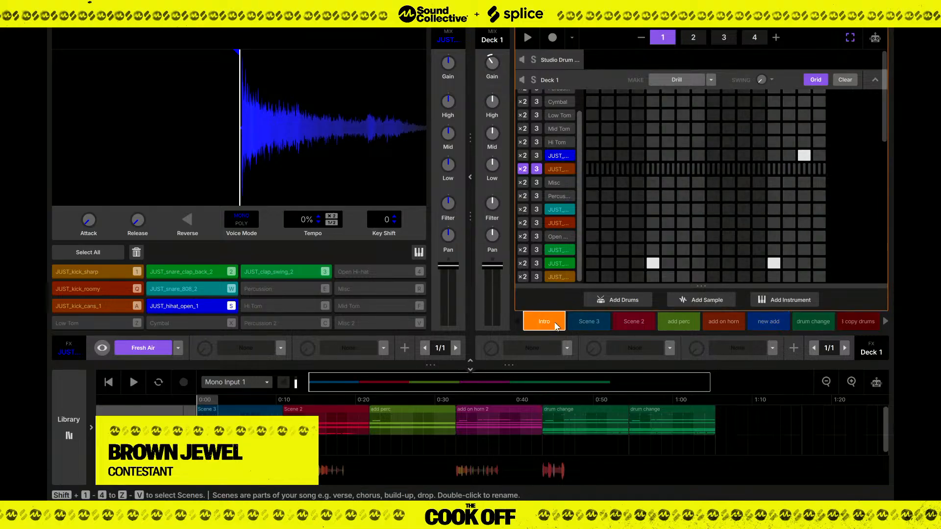
# Open the JUST_hit_brass_1 track in the Intro scene to inspect its keyboard pads and effects.
pyautogui.scroll(-3, 553, 253)
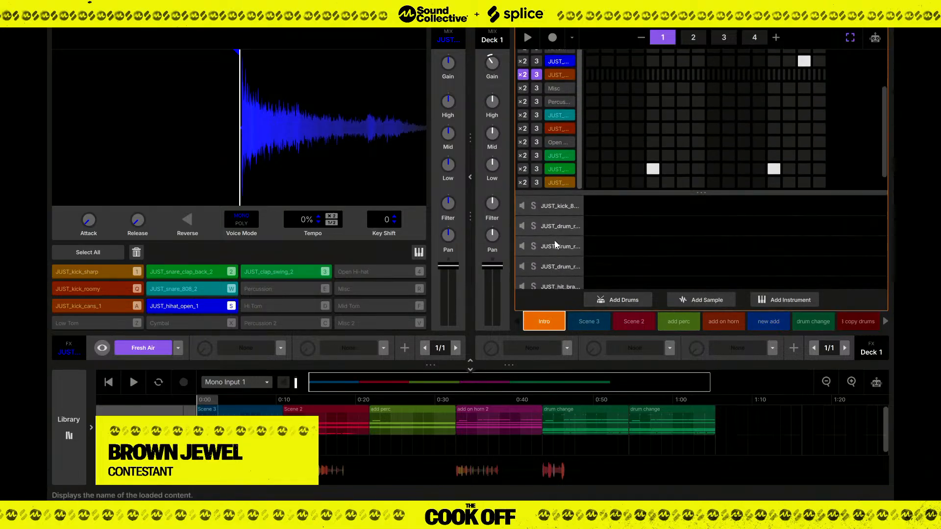
pyautogui.scroll(-2, 560, 255)
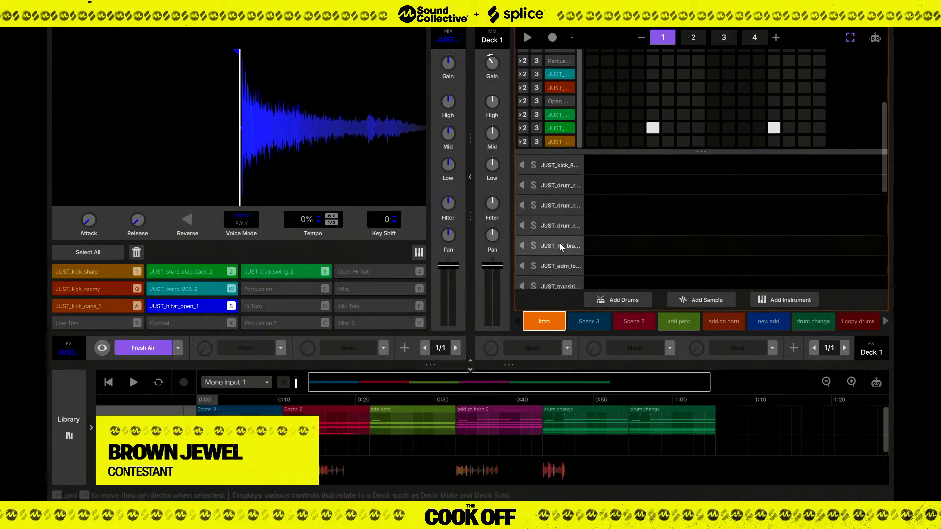
pyautogui.click(561, 247)
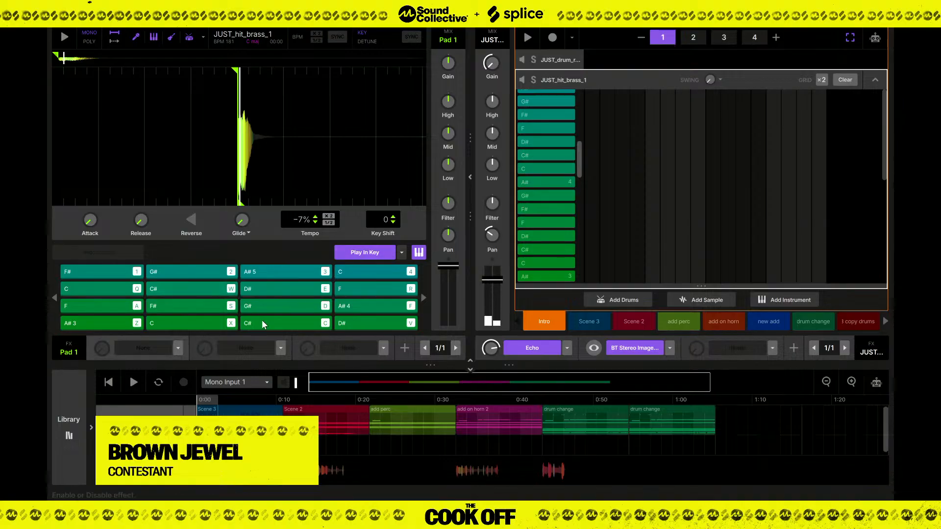
# Open the JUST_edm_loop_7_160_Fm track and audition its cues 1 and 2.
pyautogui.scroll(-2, 571, 73)
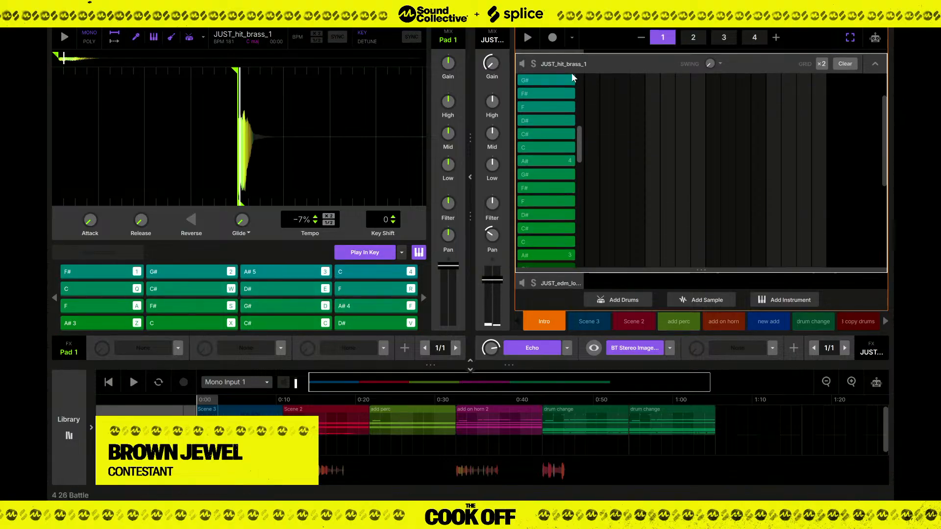
pyautogui.click(559, 280)
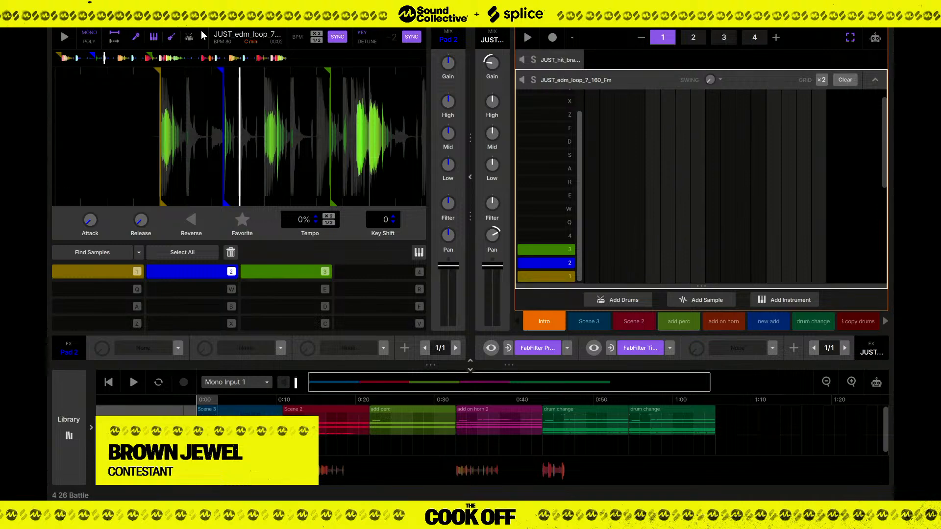
pyautogui.press('1')
pyautogui.press('2')
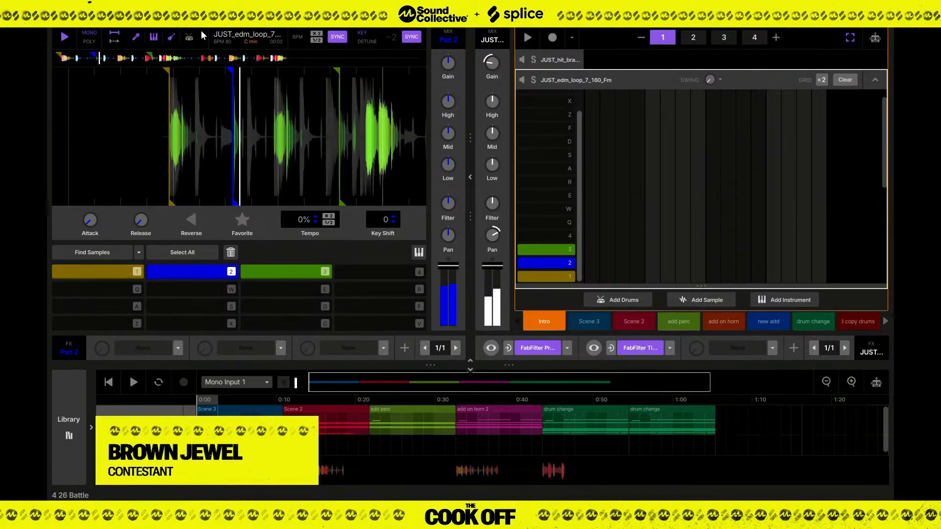
# Review the Intro scene's remaining tracks and open the Guestdesign track below Kung Fu Mas.
pyautogui.scroll(-3, 574, 66)
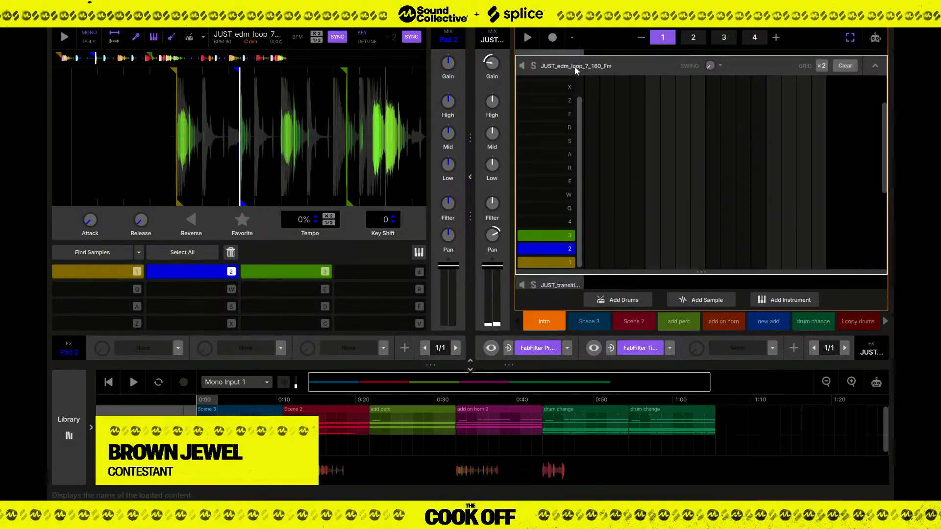
pyautogui.scroll(-2, 559, 273)
pyautogui.scroll(4, 561, 267)
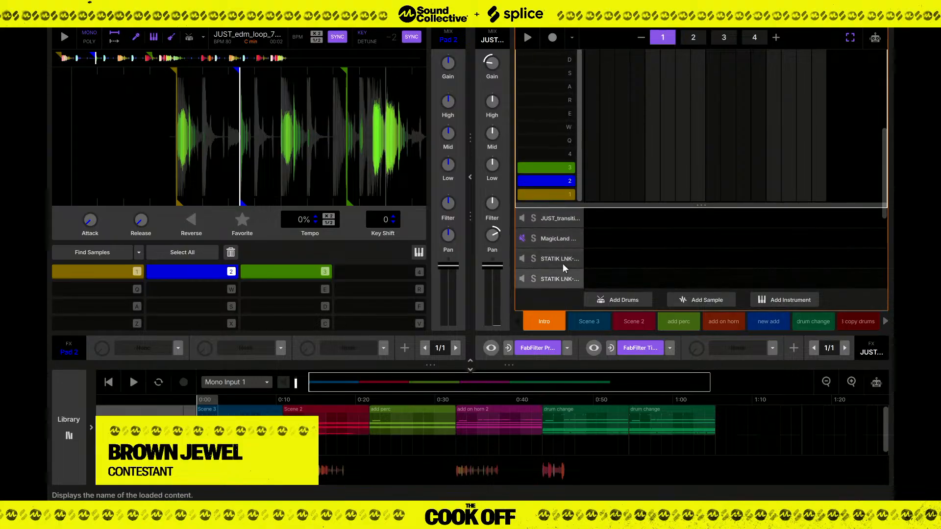
pyautogui.scroll(2, 553, 123)
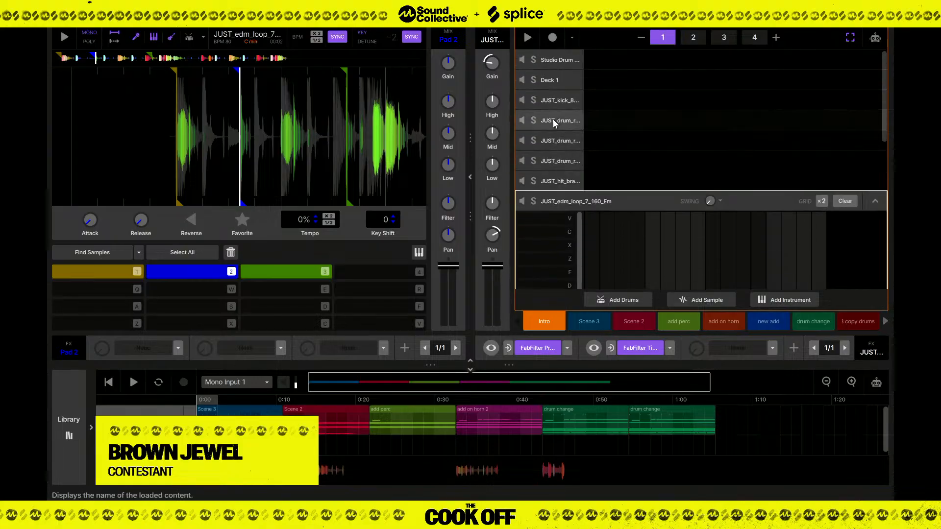
pyautogui.scroll(-3, 560, 123)
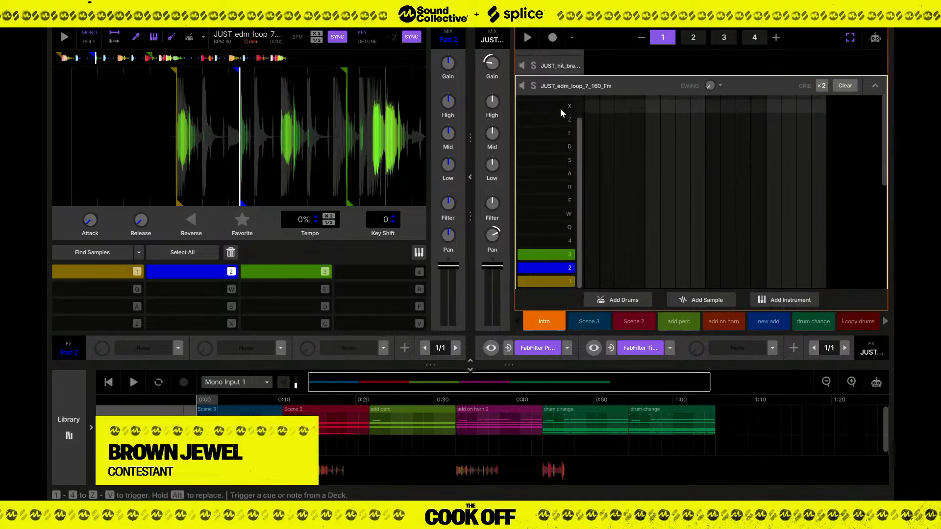
pyautogui.scroll(-2, 570, 67)
pyautogui.scroll(-1, 569, 68)
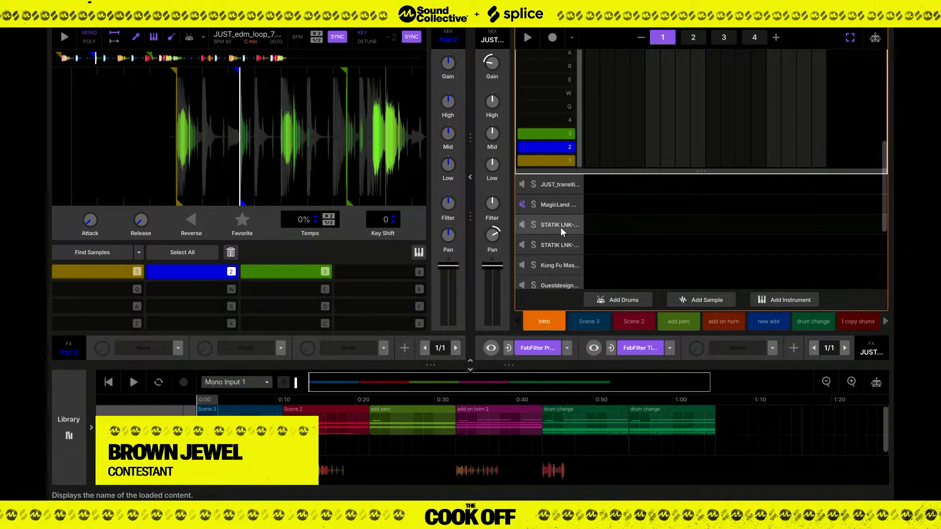
pyautogui.scroll(-1, 556, 252)
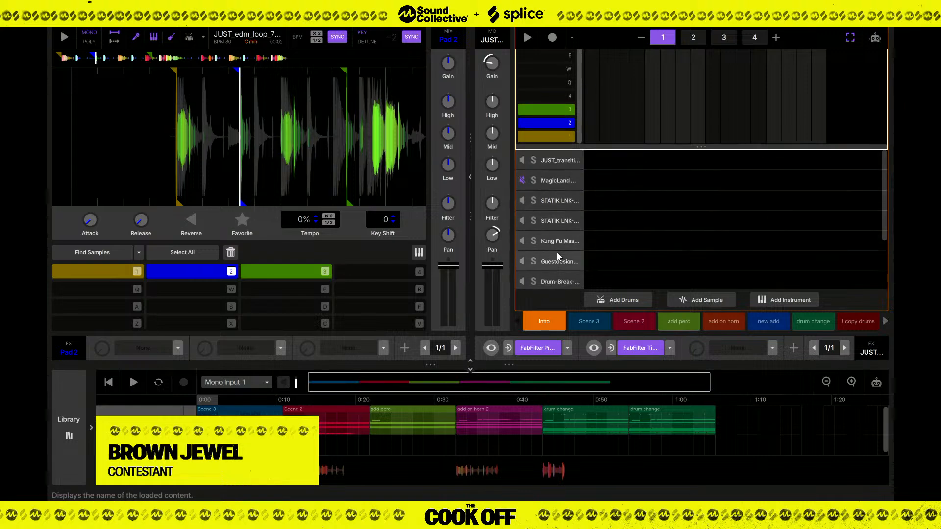
pyautogui.click(556, 261)
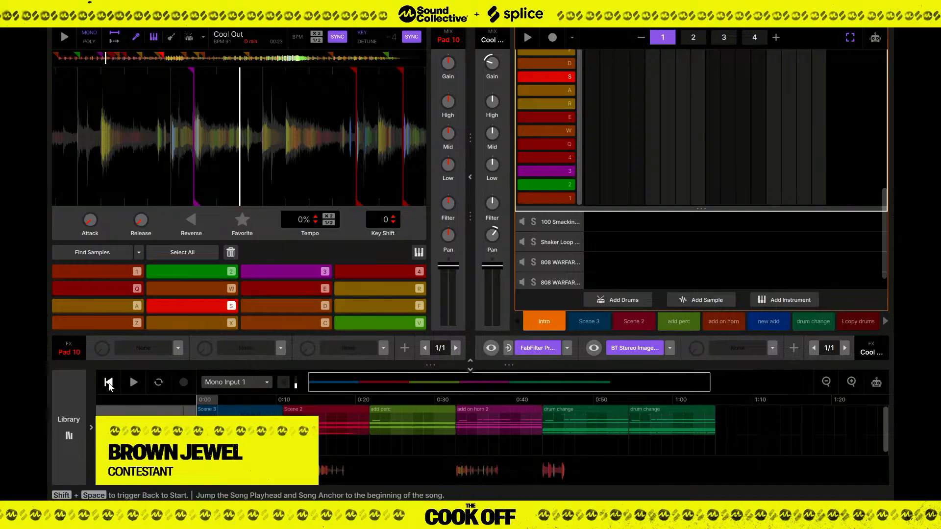
# Play the song from the beginning and display the Master view with its waveform and effects.
pyautogui.scroll(10, 564, 247)
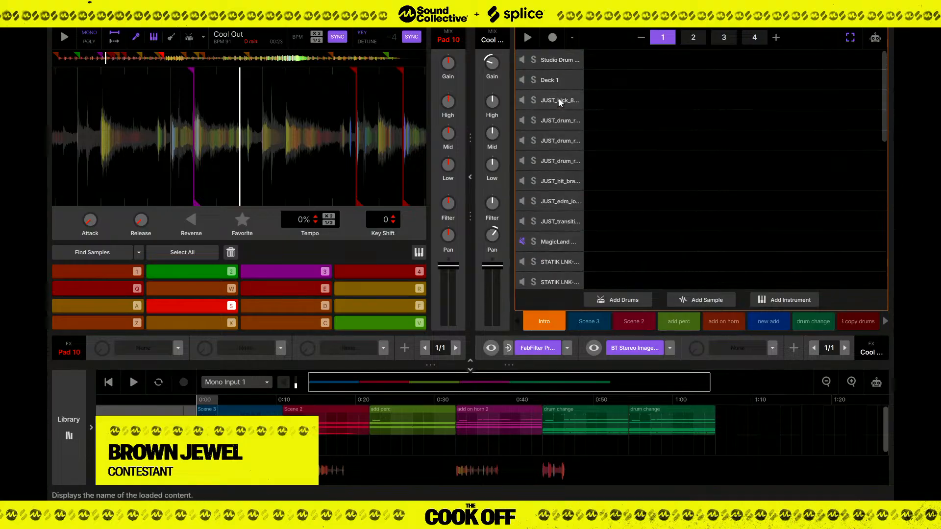
pyautogui.click(107, 386)
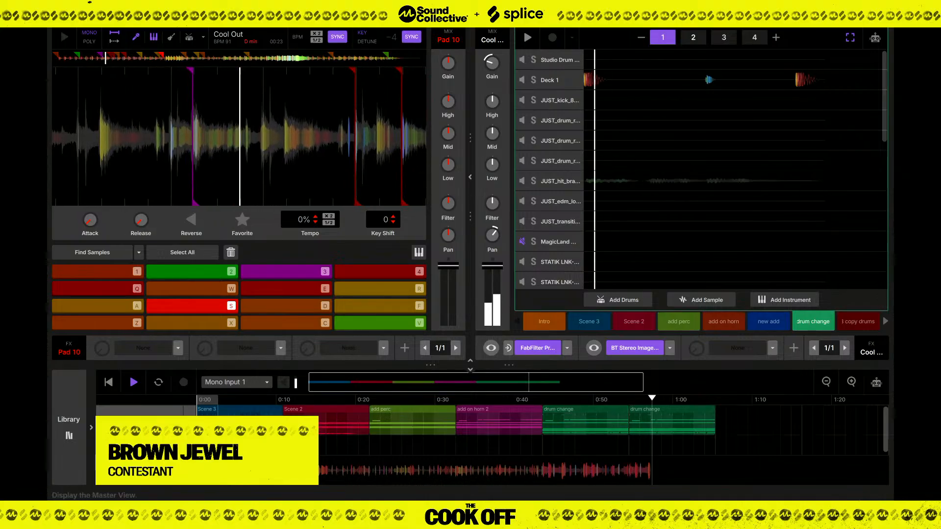
pyautogui.click(140, 471)
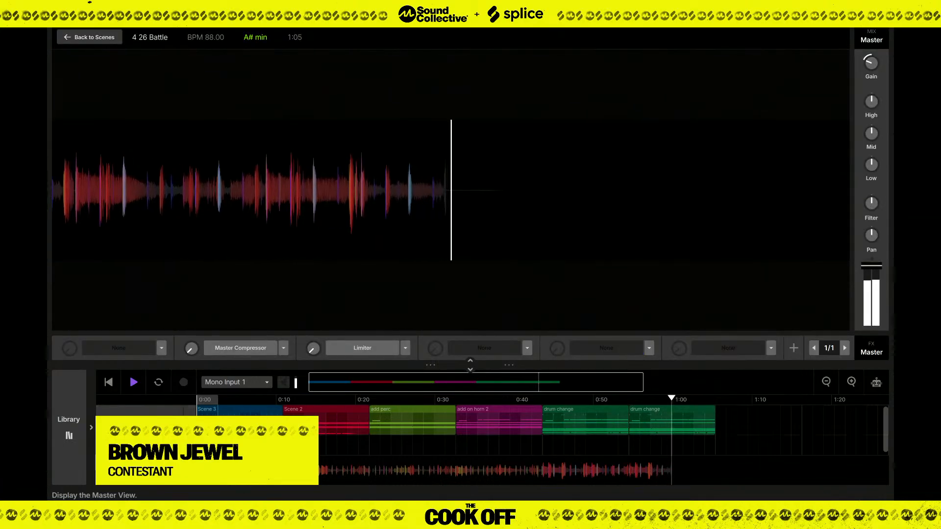